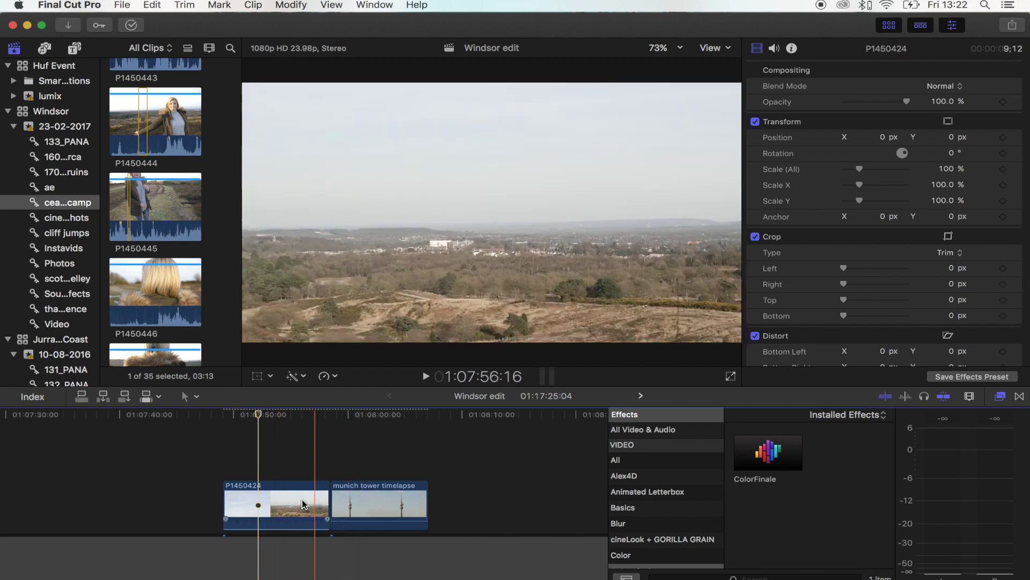
# - Play back the timeline around the cut between P1450424 and the munich tower timelapse to review both clips
pyautogui.hscroll(-2, 293, 472)
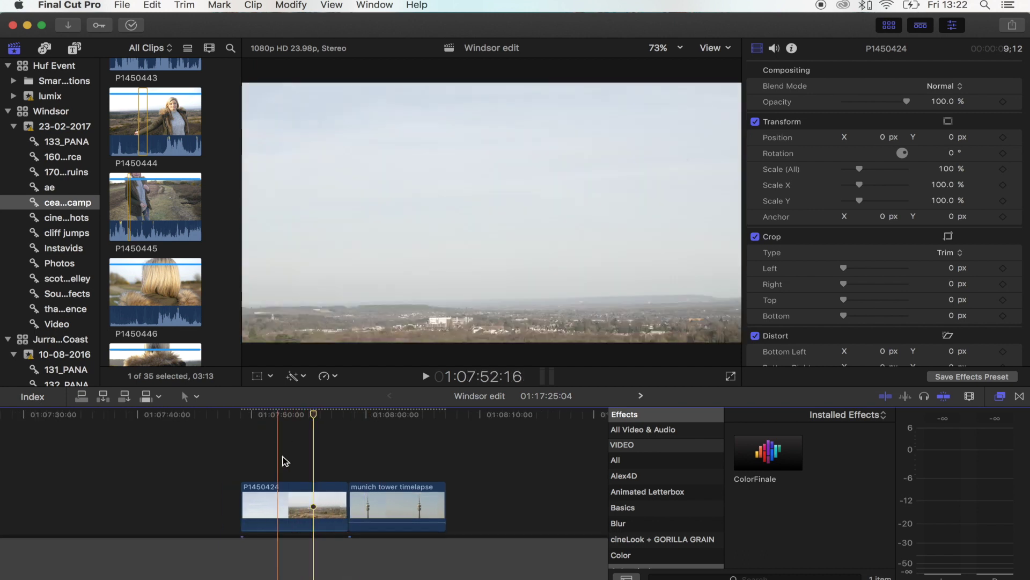
pyautogui.click(314, 424)
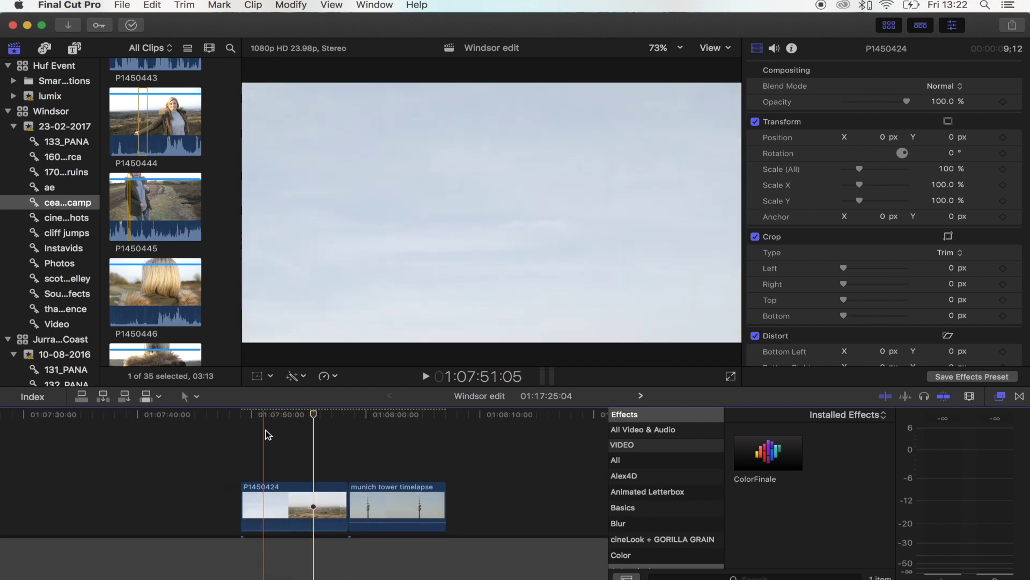
pyautogui.moveTo(317, 415)
pyautogui.mouseDown()
pyautogui.moveTo(329, 418)
pyautogui.moveTo(319, 418)
pyautogui.mouseUp()
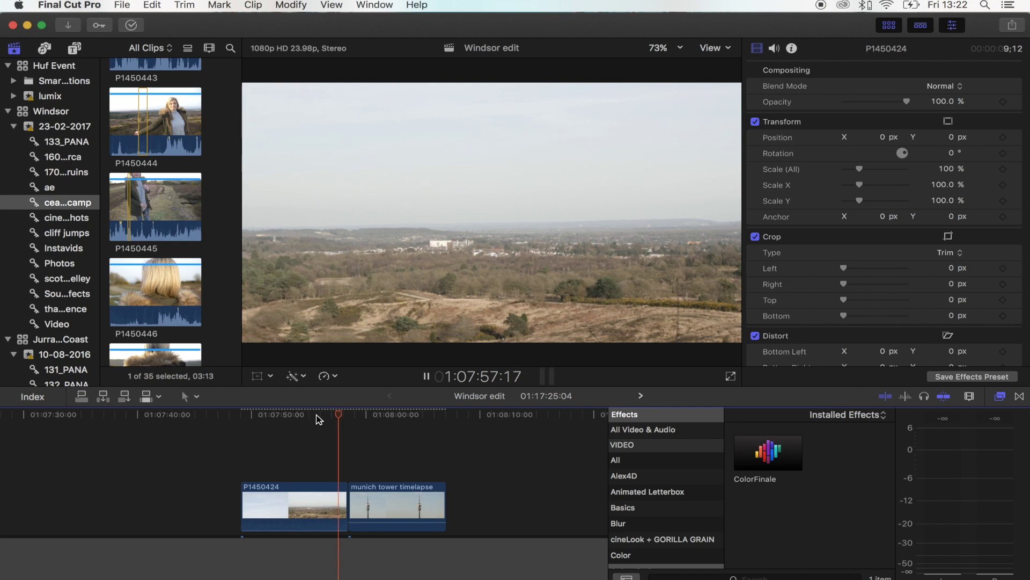
pyautogui.press('space')
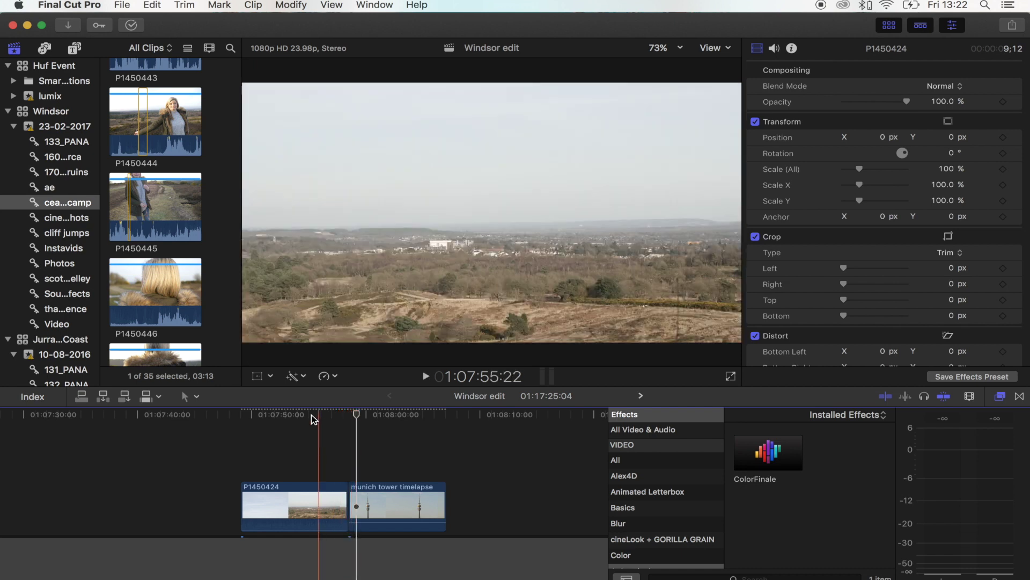
pyautogui.click(324, 499)
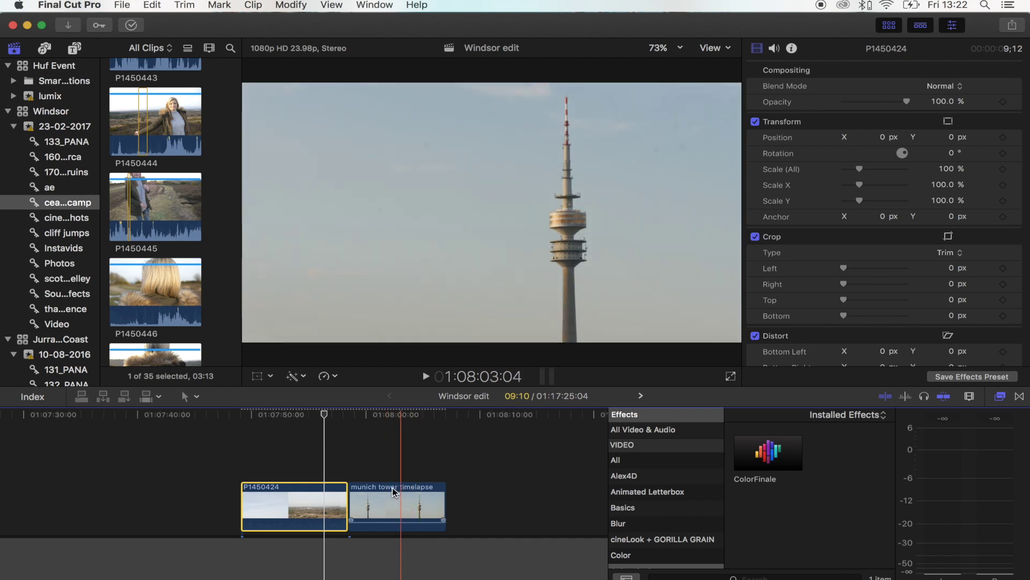
pyautogui.click(307, 414)
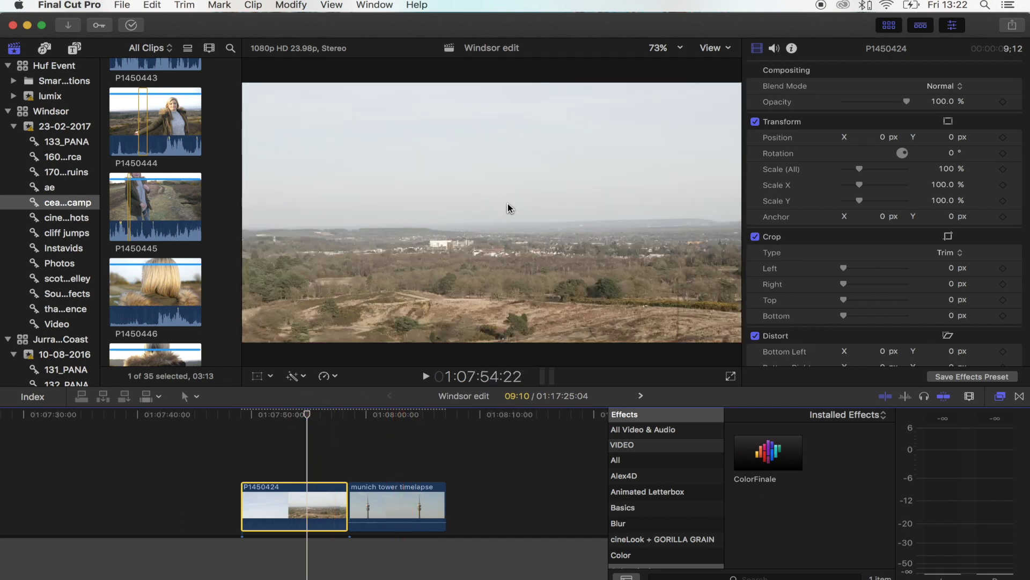
# - Apply the Keyer effect from the Keying category to the munich tower timelapse clip
pyautogui.click(393, 507)
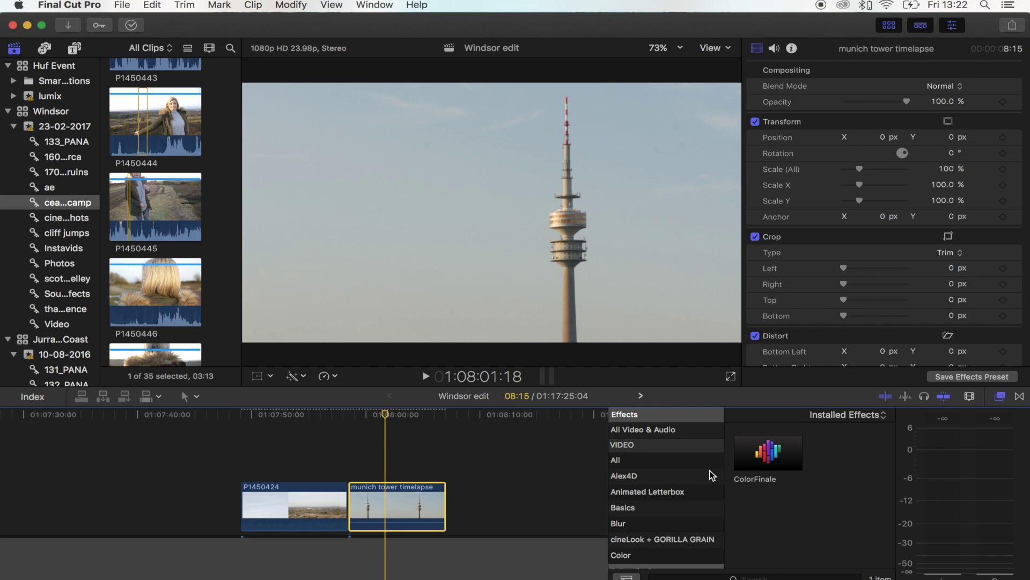
pyautogui.scroll(-5, 711, 475)
pyautogui.click(1001, 398)
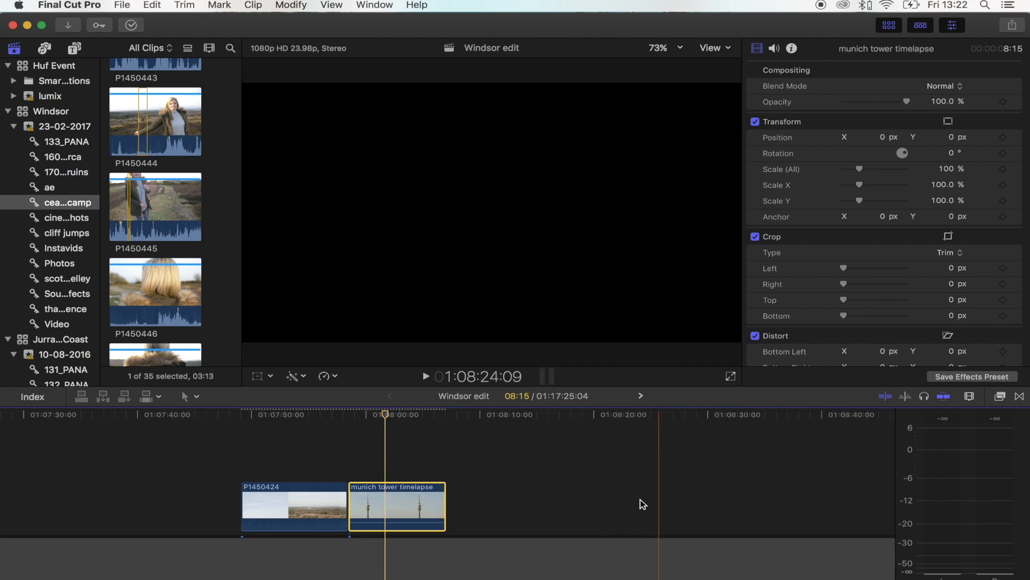
pyautogui.click(1001, 397)
pyautogui.scroll(-7, 613, 491)
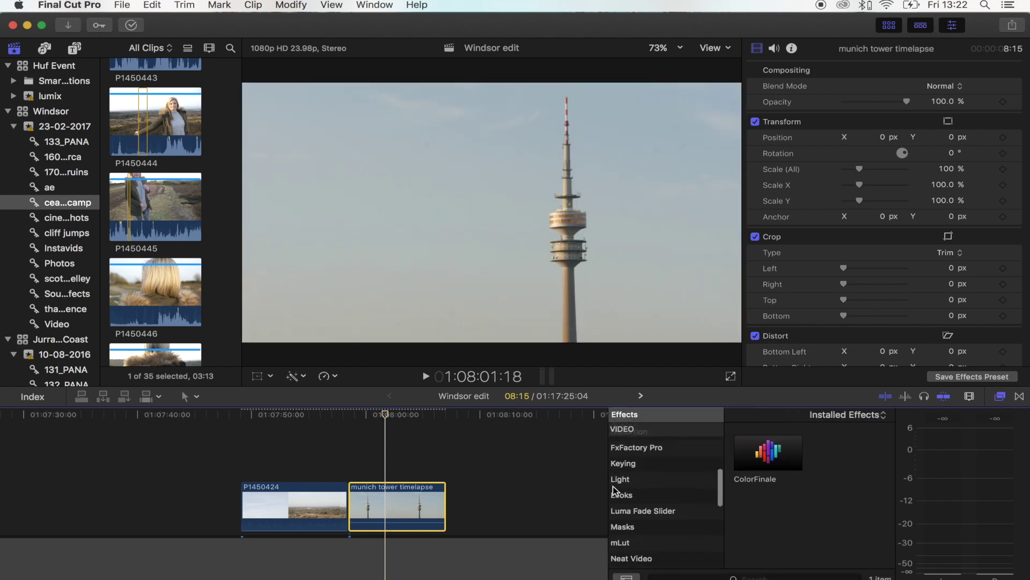
pyautogui.click(650, 467)
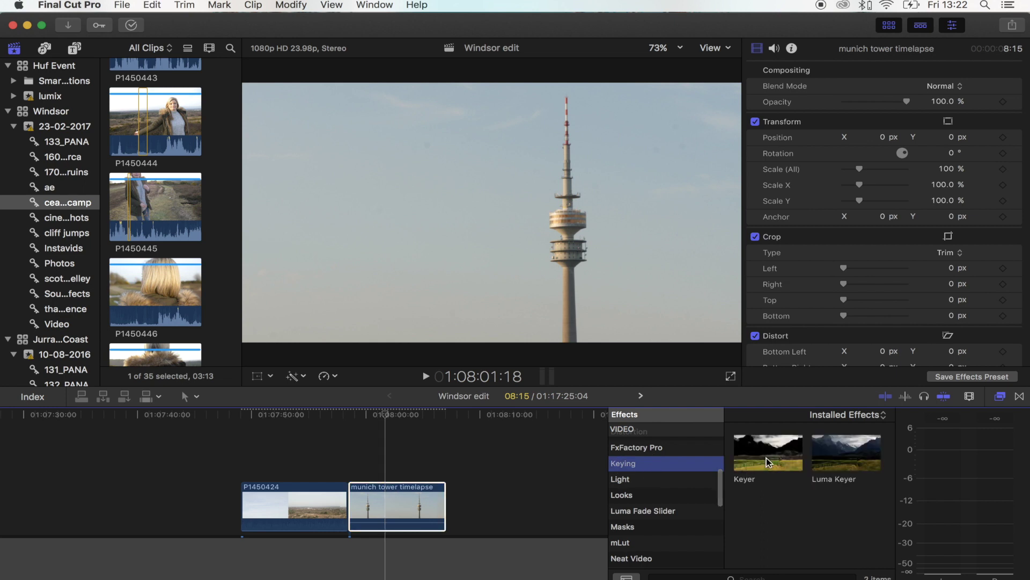
pyautogui.moveTo(768, 461); pyautogui.dragTo(415, 517)
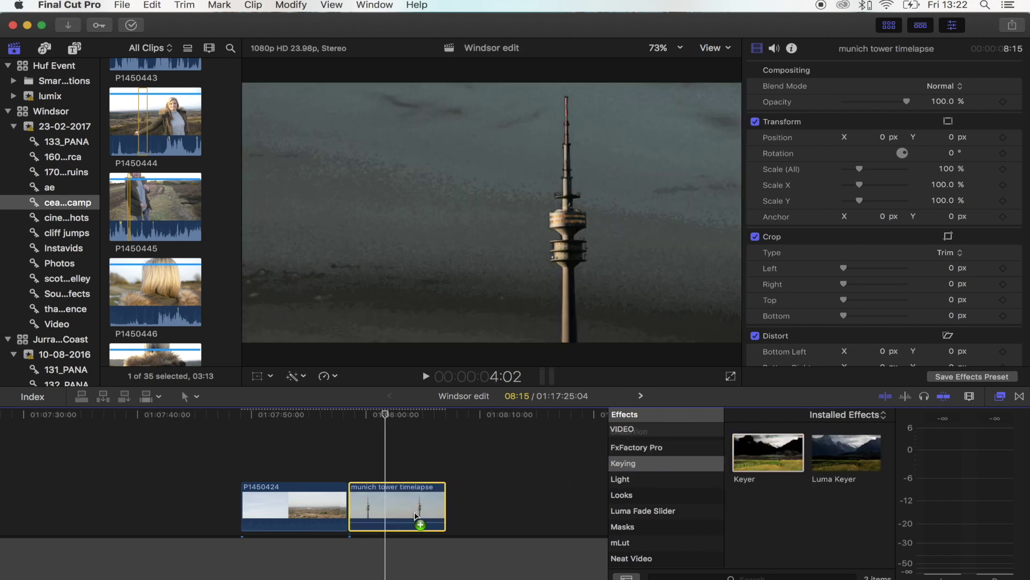
# - Sample the sky color for the Keyer with a tall rectangle beside the tower, reaching down to the frame's lower edge
pyautogui.click(398, 420)
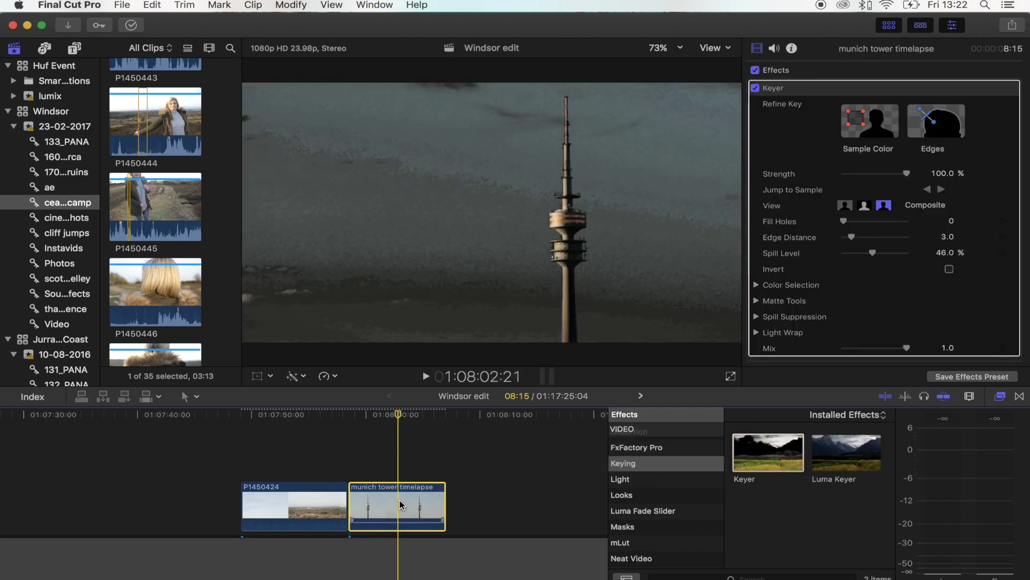
pyautogui.click(876, 122)
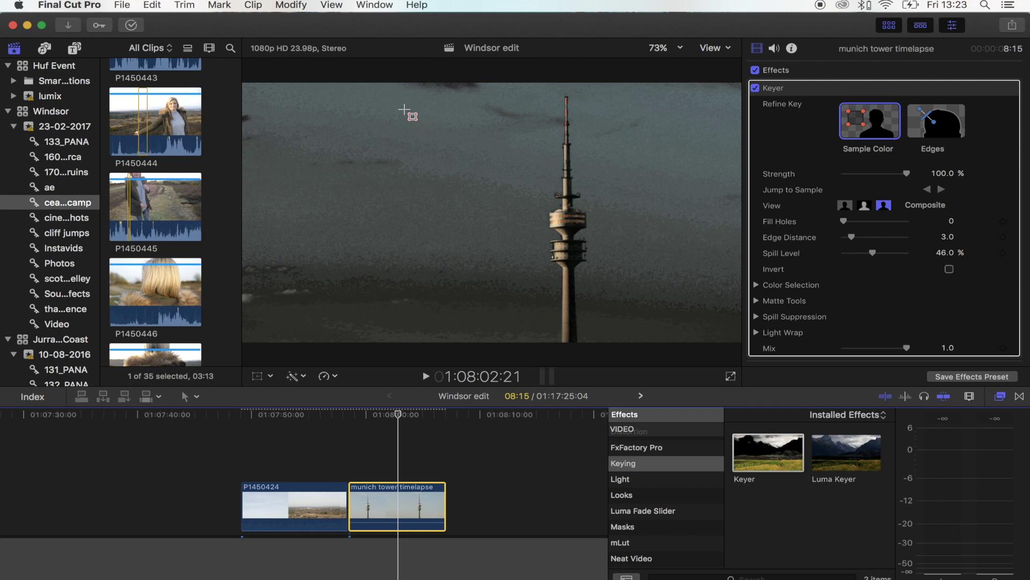
pyautogui.moveTo(375, 88)
pyautogui.mouseDown()
pyautogui.moveTo(448, 115)
pyautogui.moveTo(488, 202)
pyautogui.moveTo(490, 294)
pyautogui.moveTo(500, 291)
pyautogui.mouseUp()
pyautogui.moveTo(493, 331)
pyautogui.mouseDown()
pyautogui.moveTo(483, 349)
pyautogui.moveTo(496, 343)
pyautogui.mouseUp()
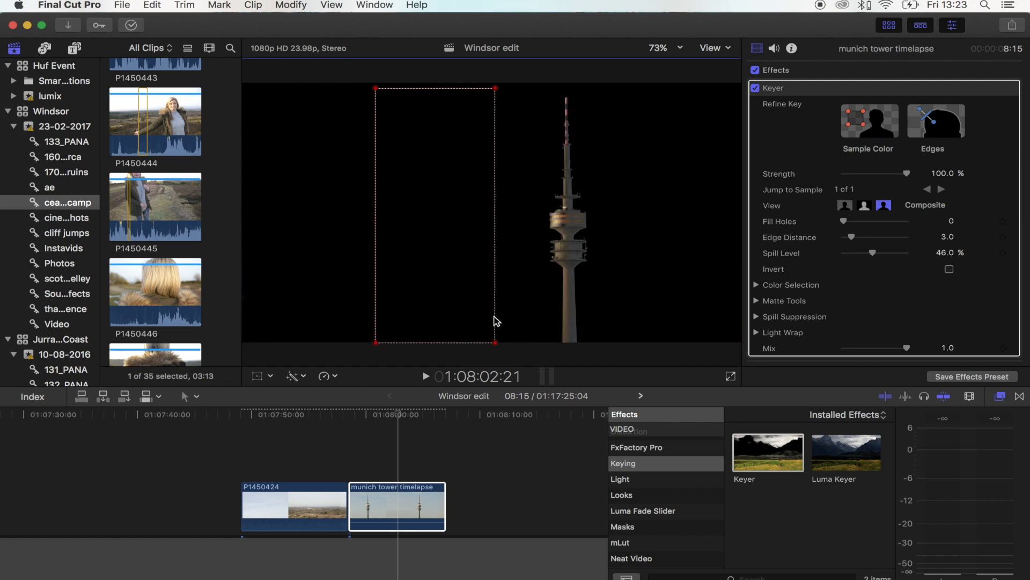
# - Lower the Keyer's Strength on the tower clip to about 17.67%
pyautogui.moveTo(890, 179); pyautogui.dragTo(835, 185)
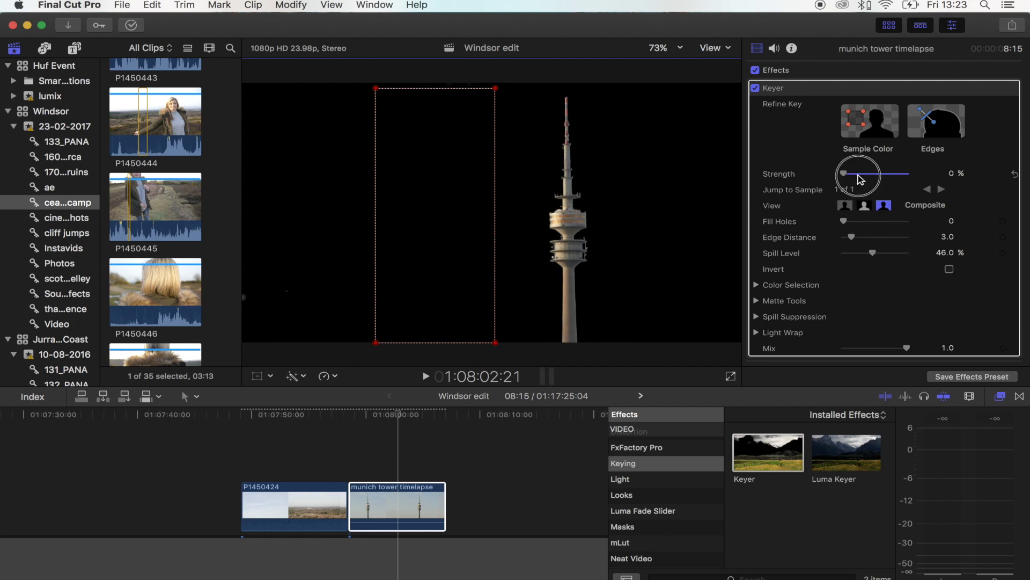
pyautogui.click(860, 179)
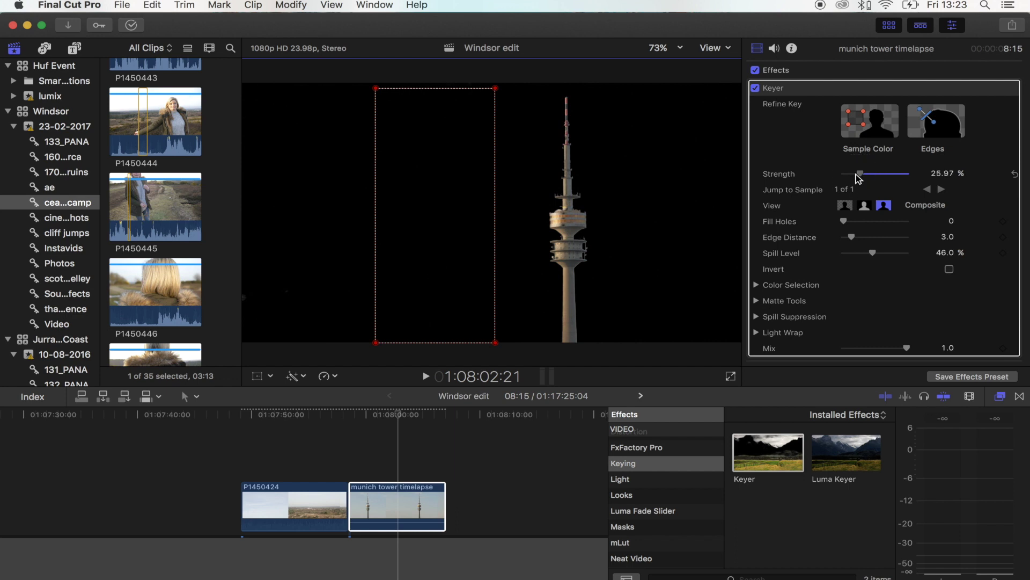
pyautogui.moveTo(860, 179); pyautogui.dragTo(848, 178)
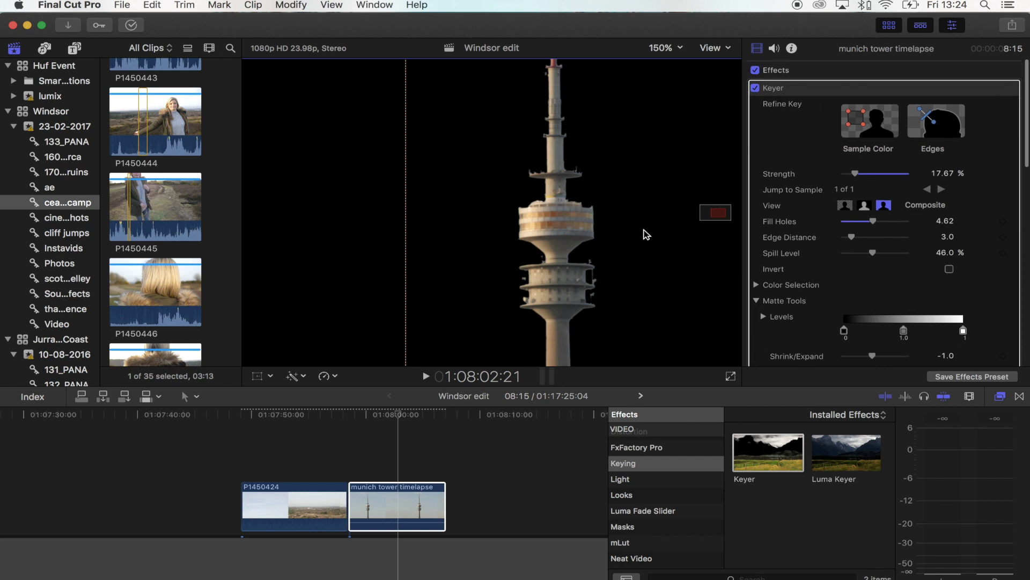
# - Move the keyed tower clip onto the track above P1450424 so that it starts at about 01:07:53
pyautogui.click(677, 49)
pyautogui.click(675, 64)
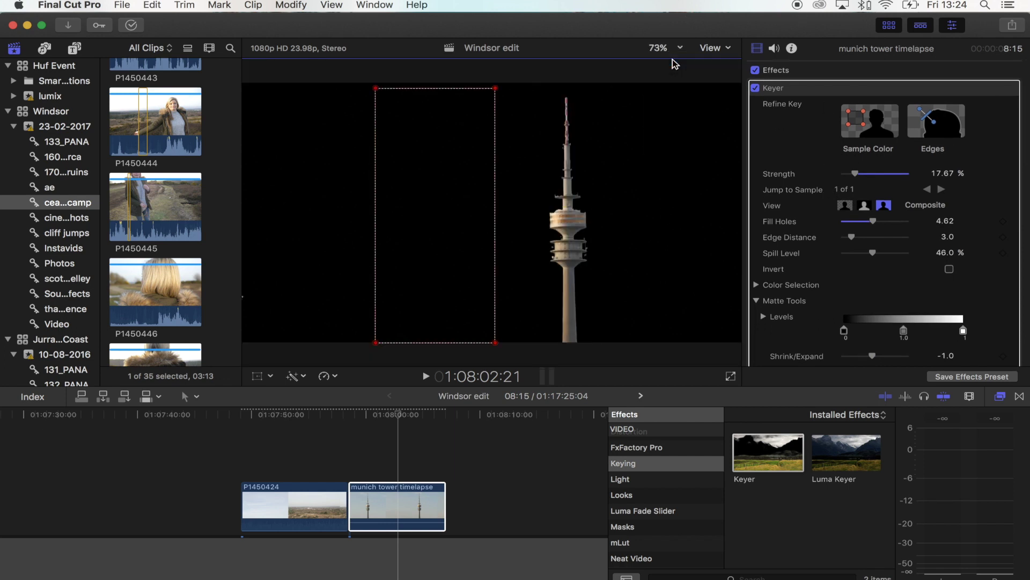
pyautogui.click(385, 439)
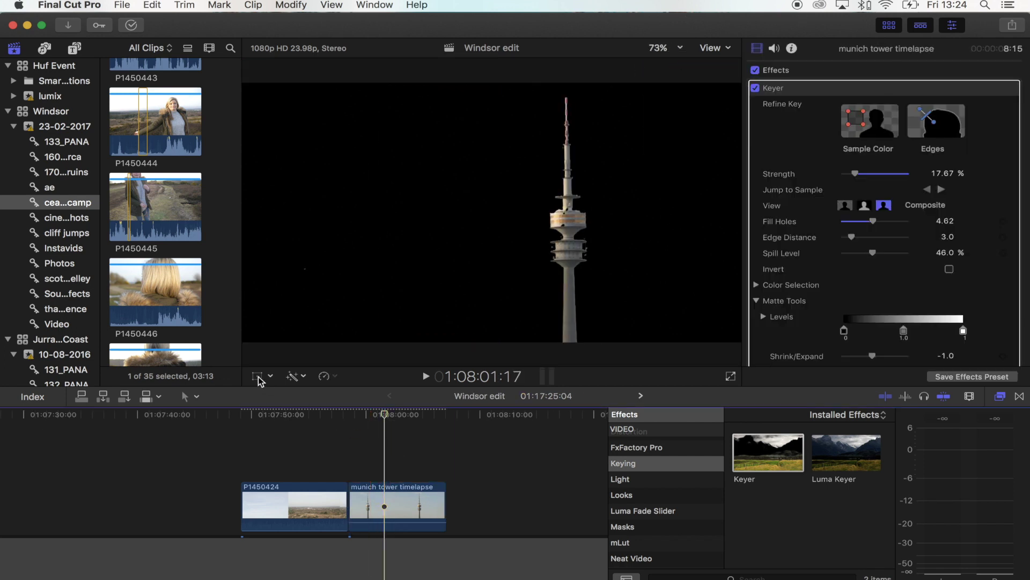
pyautogui.click(403, 512)
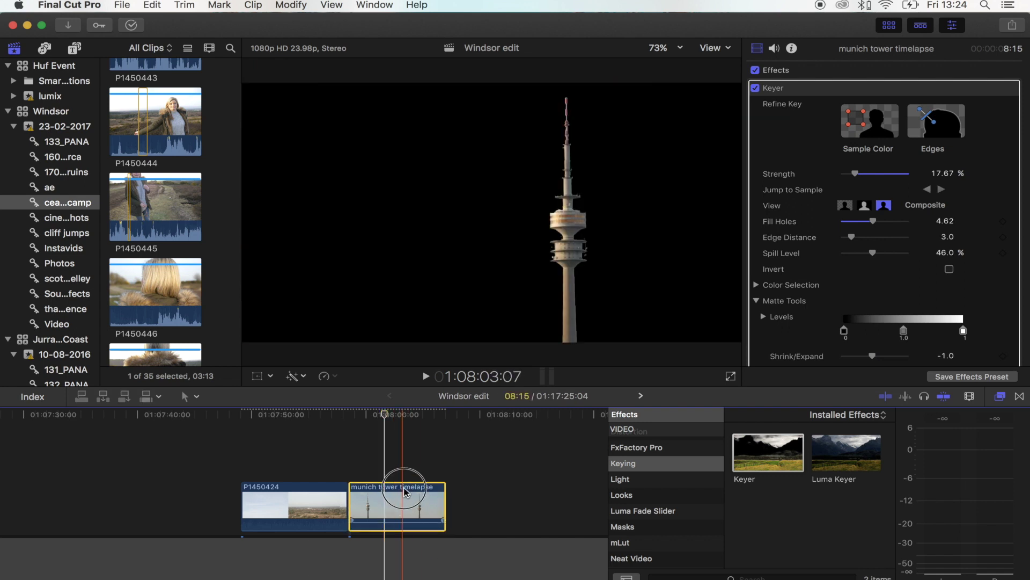
pyautogui.click(366, 456)
pyautogui.moveTo(366, 456); pyautogui.dragTo(303, 457)
pyautogui.press('super+equal')
pyautogui.press('super+equal')
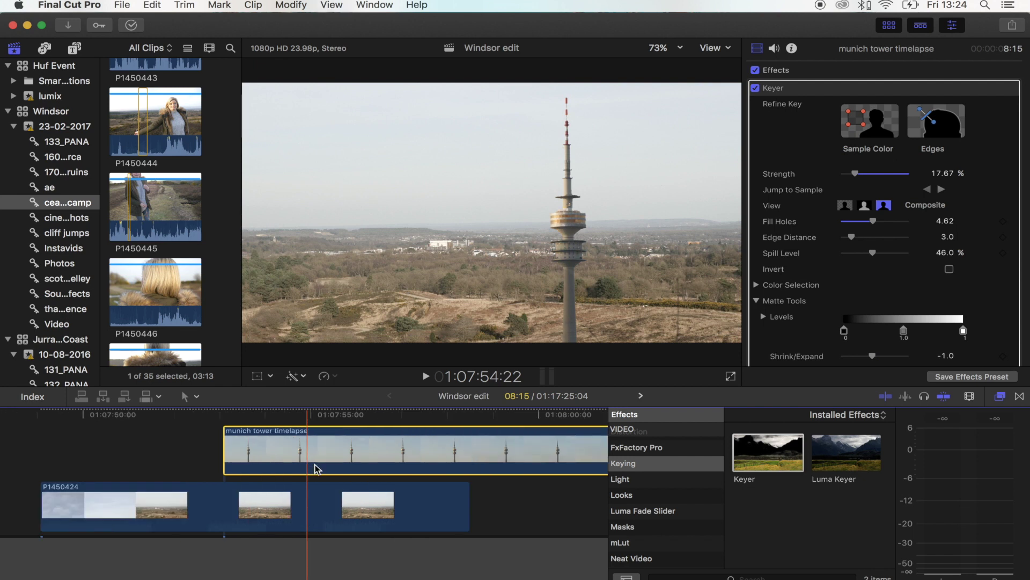
# - Extend the end of P1450424 to line up with the end of the munich tower timelapse clip
pyautogui.press('super+minus')
pyautogui.click(380, 507)
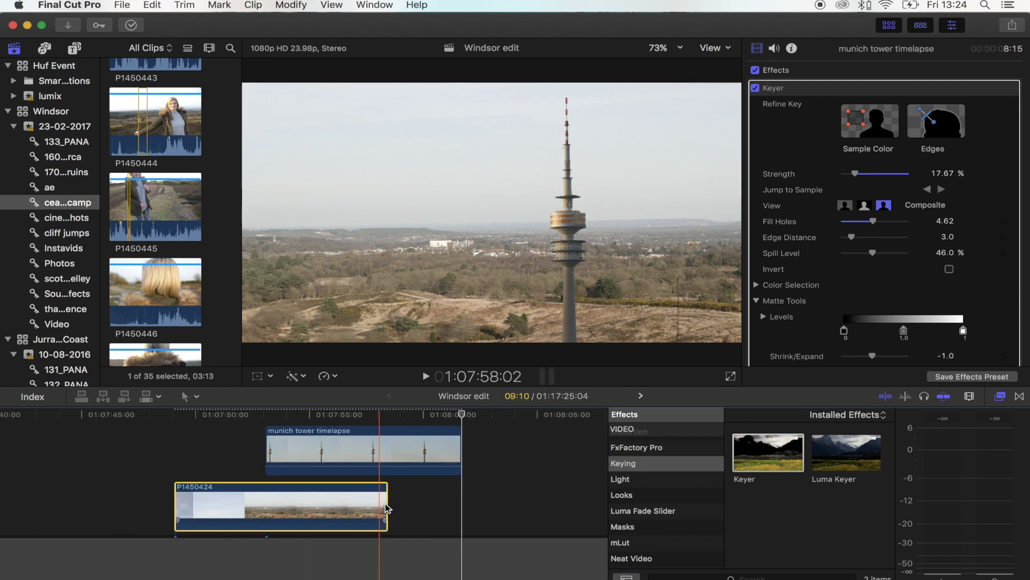
pyautogui.moveTo(388, 506); pyautogui.dragTo(460, 510)
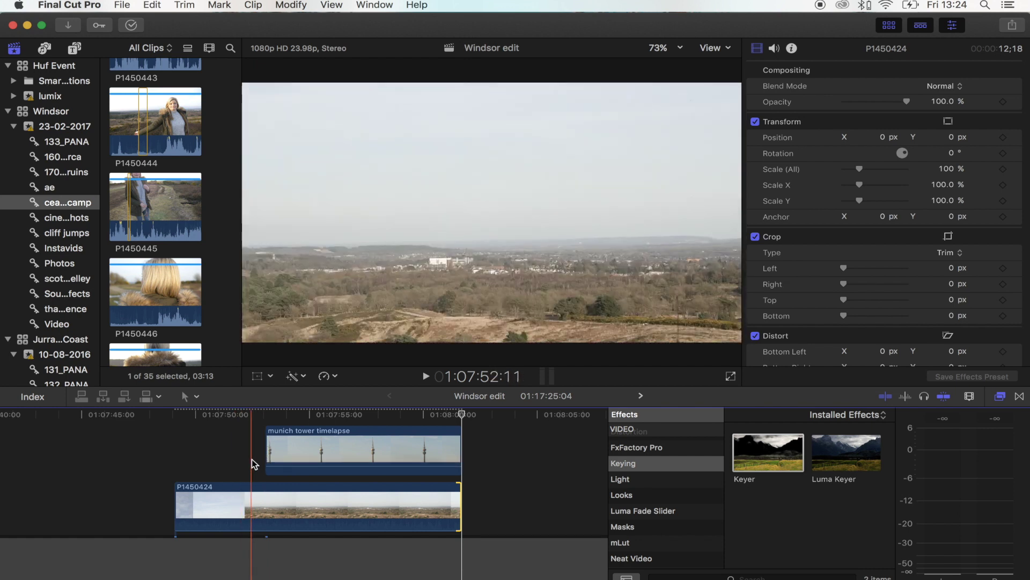
# - Play back the camera move, shift the tower clip to start at about 01:07:53:10, and extend P1450424 to match its end
pyautogui.press('space')
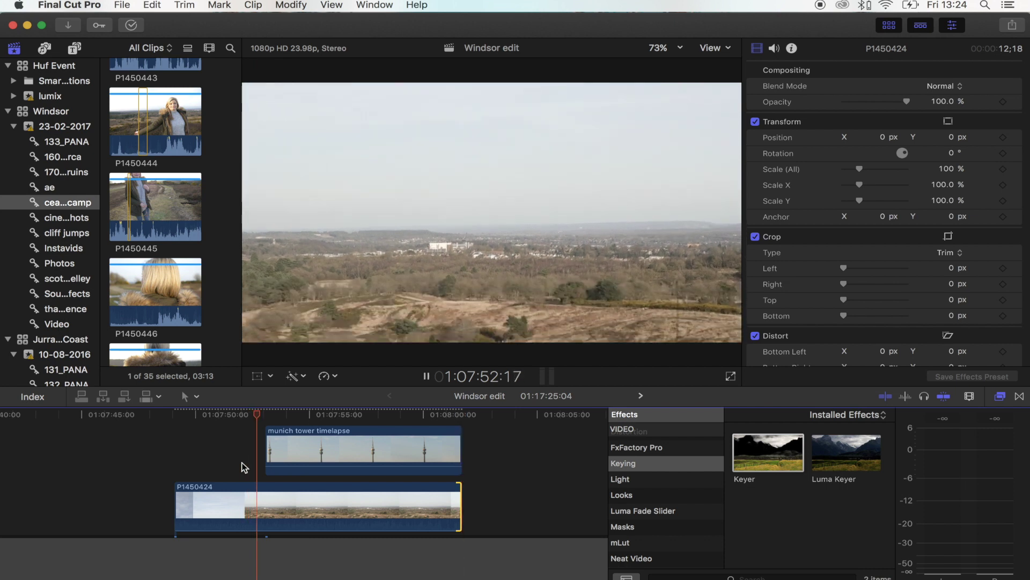
pyautogui.moveTo(295, 452)
pyautogui.mouseDown()
pyautogui.moveTo(305, 449)
pyautogui.moveTo(295, 449)
pyautogui.mouseUp()
pyautogui.moveTo(442, 455); pyautogui.dragTo(442, 454)
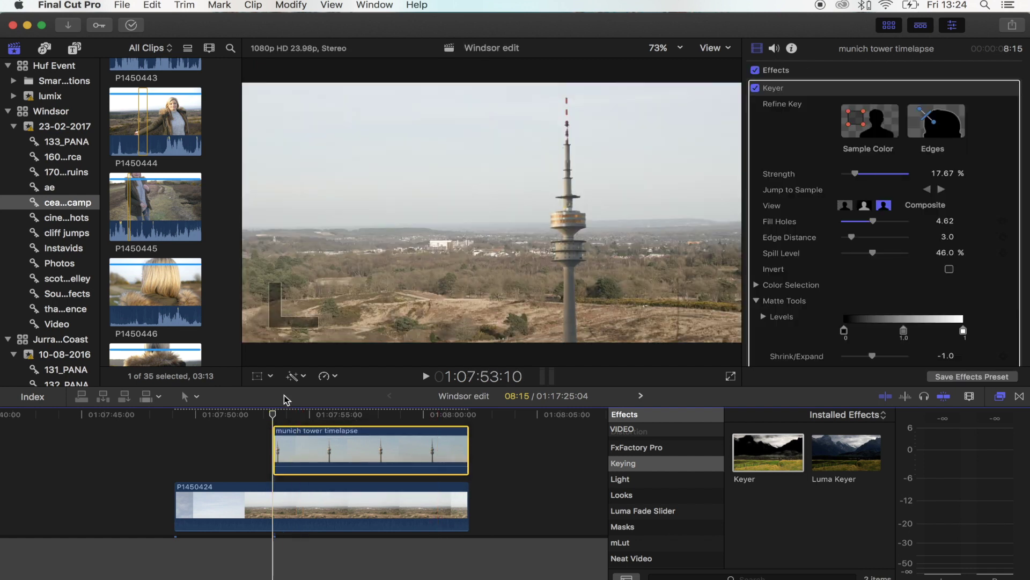
# - Scale the tower clip to 45% and reposition it to X -77.4 px, Y 109.0 px, with the tower's base among the distant buildings
pyautogui.click(258, 375)
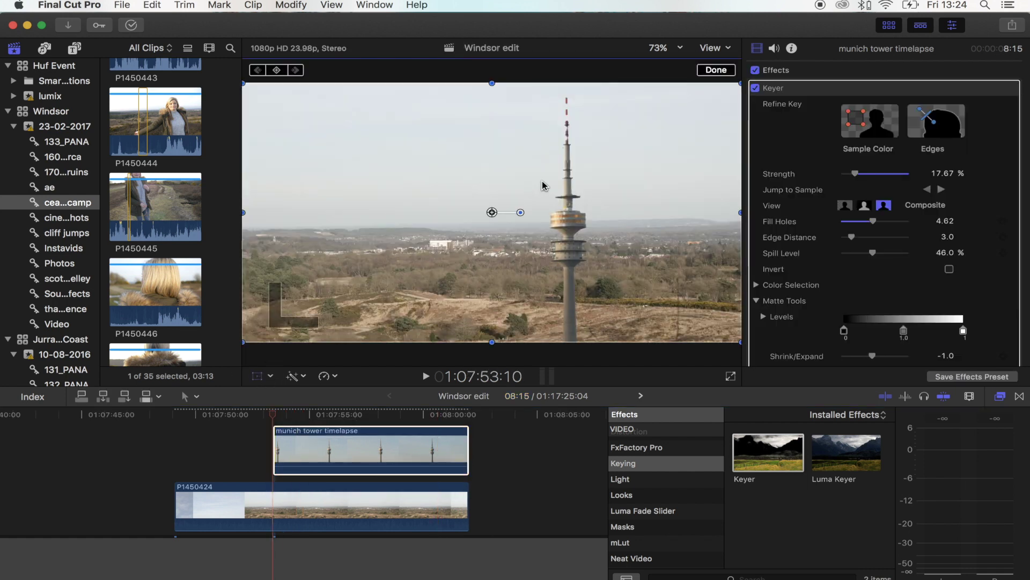
pyautogui.moveTo(499, 214); pyautogui.dragTo(435, 172)
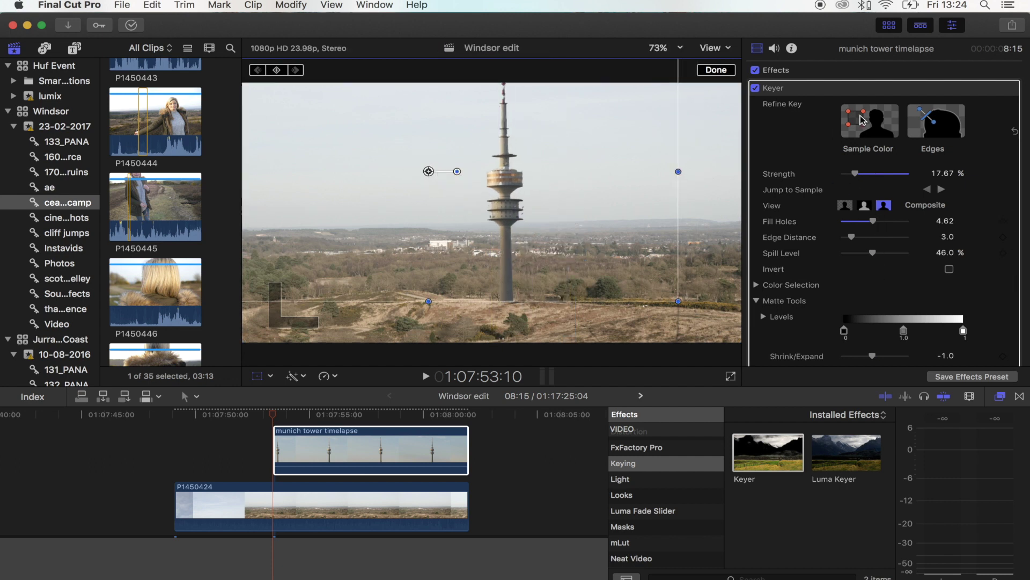
pyautogui.click(996, 90)
pyautogui.moveTo(858, 209); pyautogui.dragTo(856, 209)
pyautogui.moveTo(494, 219); pyautogui.dragTo(504, 214)
pyautogui.moveTo(853, 209); pyautogui.dragTo(848, 211)
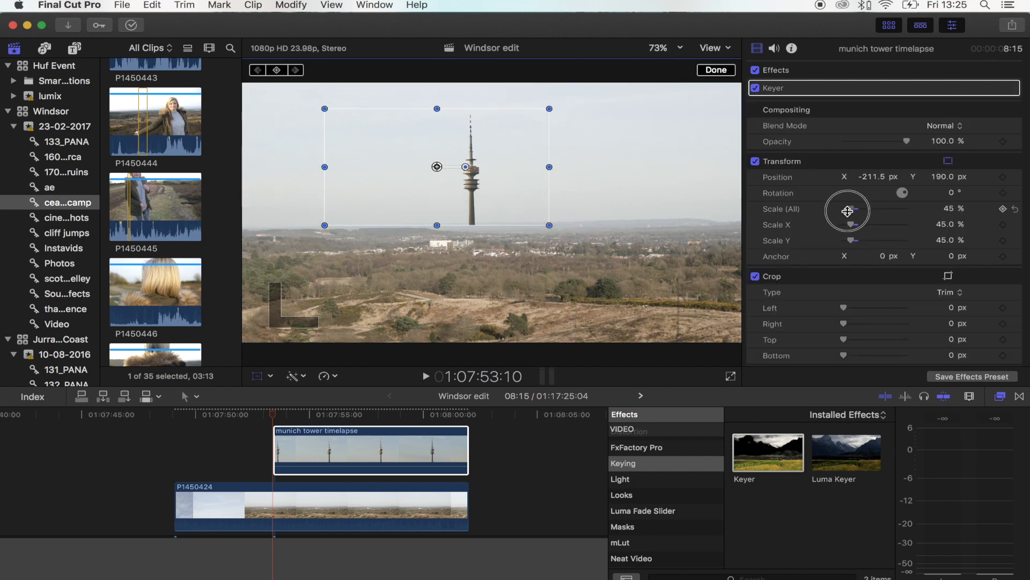
pyautogui.moveTo(454, 185); pyautogui.dragTo(489, 206)
# - Apply the Shape Mask effect from the Masks category to the tower clip, viewing the image at 200%
pyautogui.click(665, 48)
pyautogui.click(673, 137)
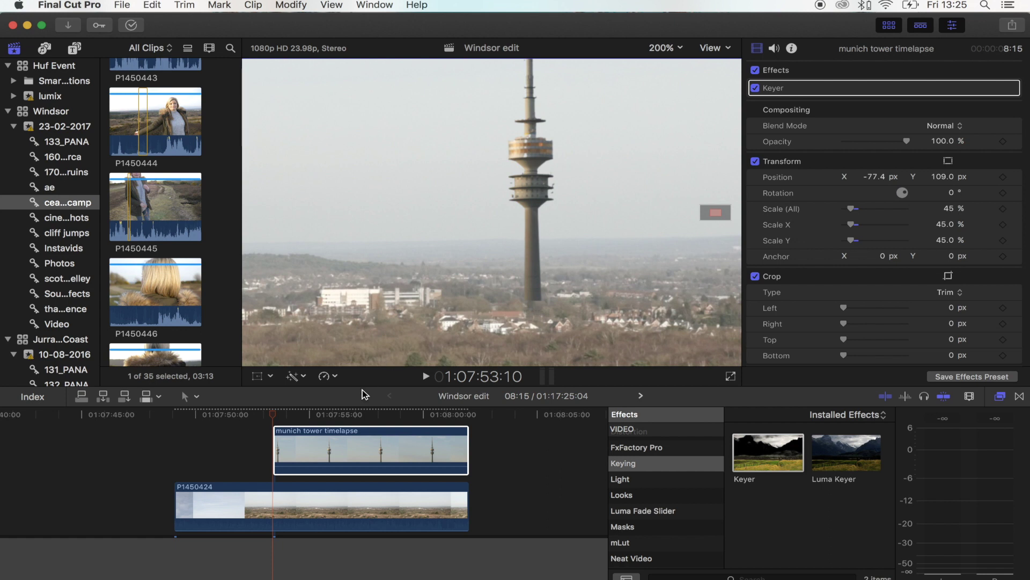
pyautogui.click(636, 529)
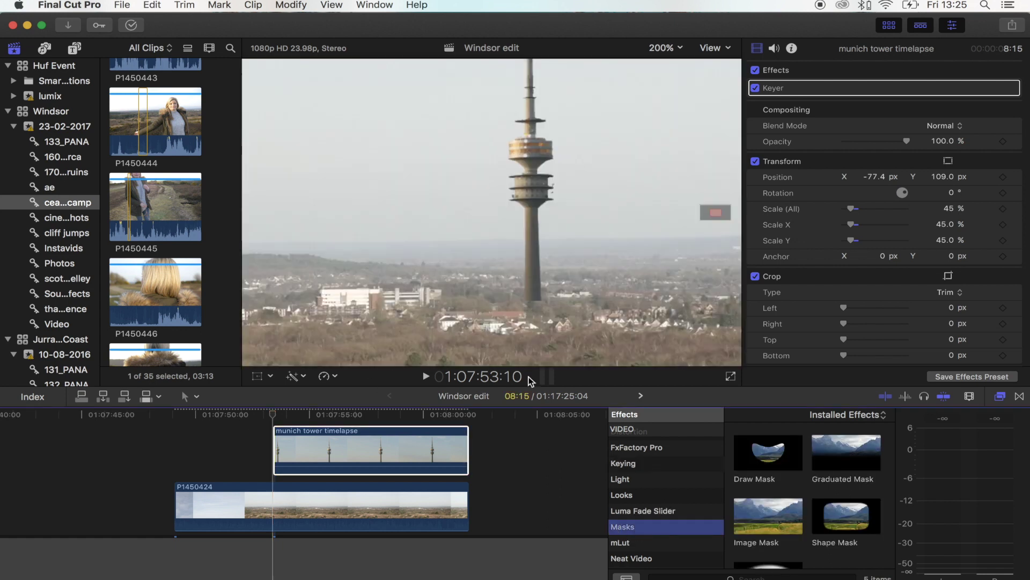
pyautogui.moveTo(840, 522); pyautogui.dragTo(307, 451)
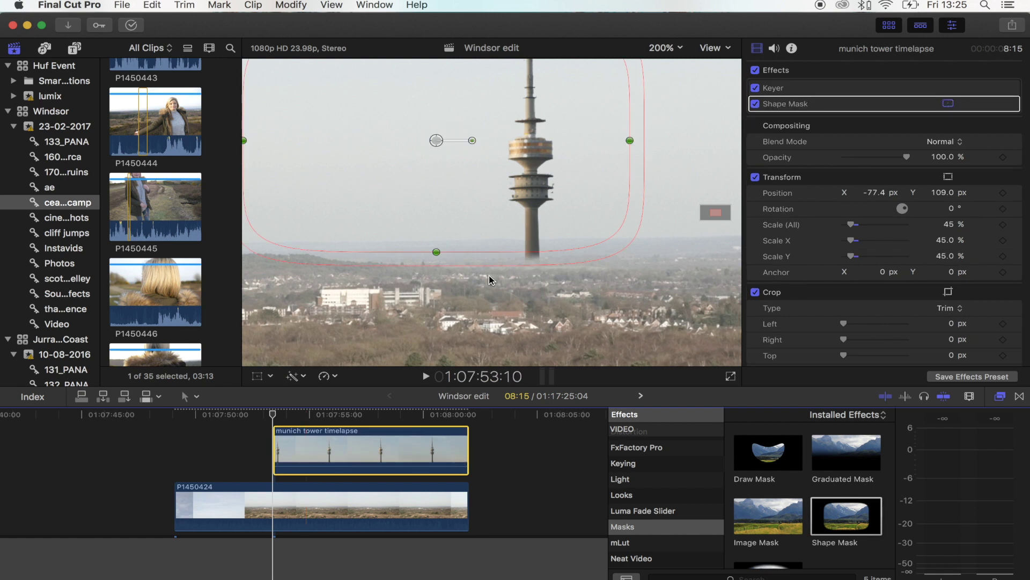
# - Adjust the shape mask's lower edge and position so that it encloses the tower down to its base
pyautogui.click(453, 156)
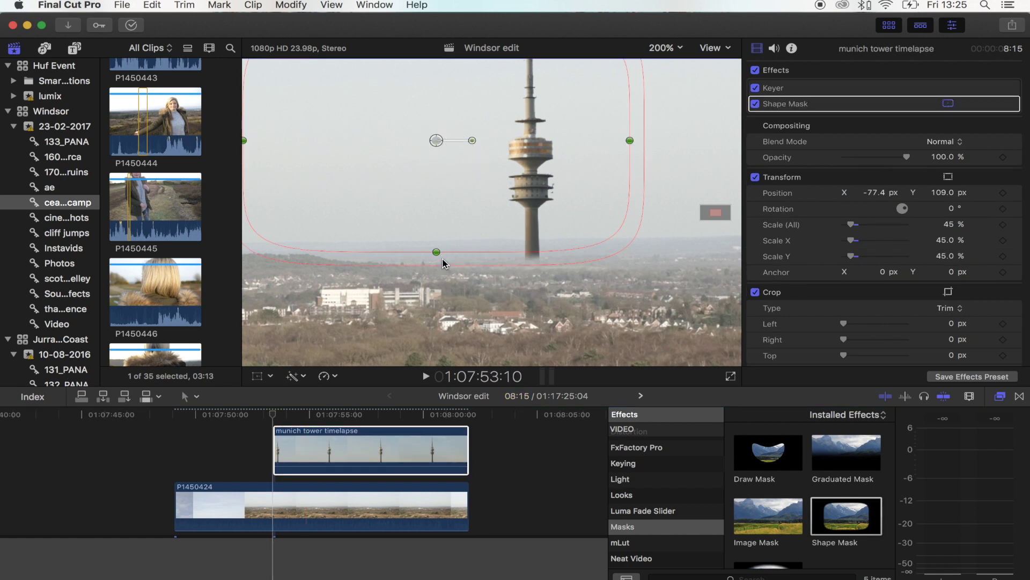
pyautogui.moveTo(443, 262); pyautogui.dragTo(459, 299)
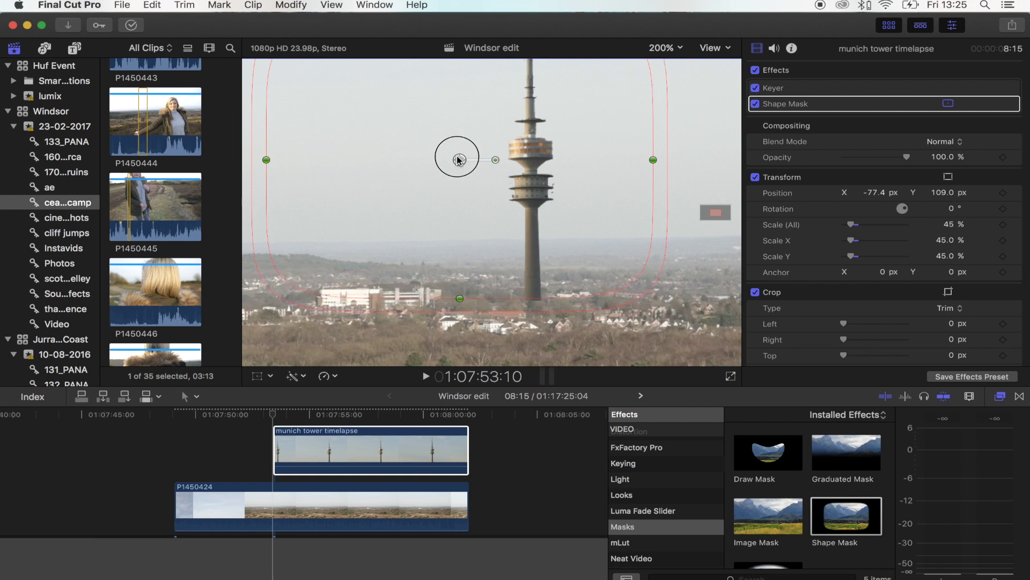
pyautogui.moveTo(456, 152); pyautogui.dragTo(448, 142)
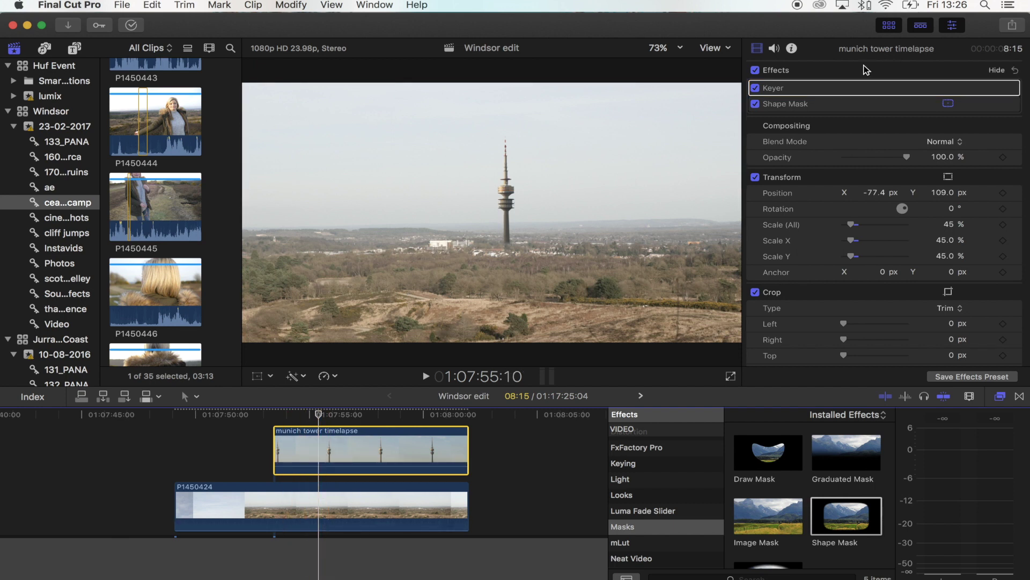
# - Brighten the tower clip's shadows to about 26% in the Color Board's exposure settings and return to the clip's effects
pyautogui.press('super+6')
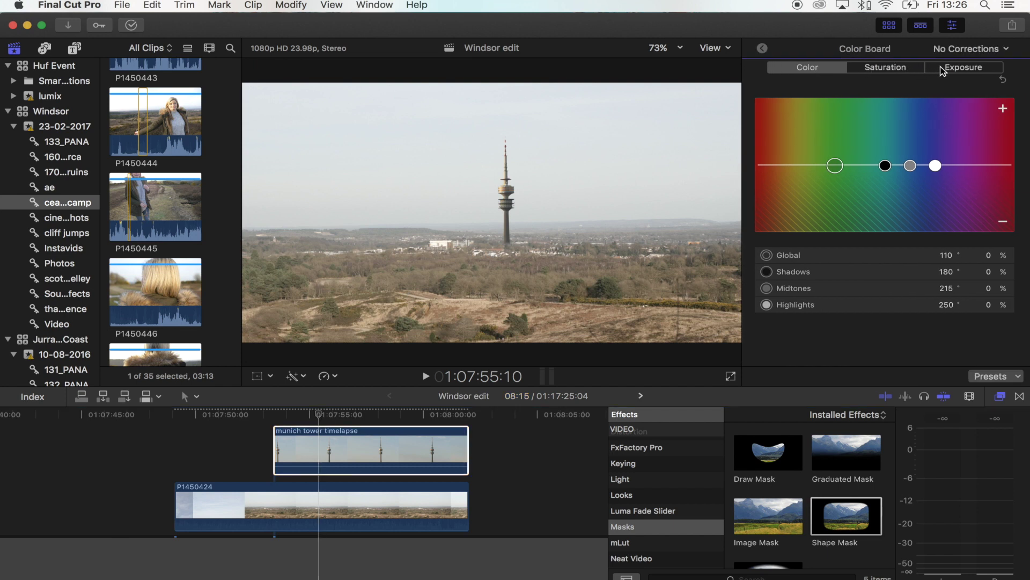
pyautogui.click(942, 69)
pyautogui.moveTo(830, 171)
pyautogui.mouseDown()
pyautogui.moveTo(830, 179)
pyautogui.moveTo(830, 156)
pyautogui.mouseUp()
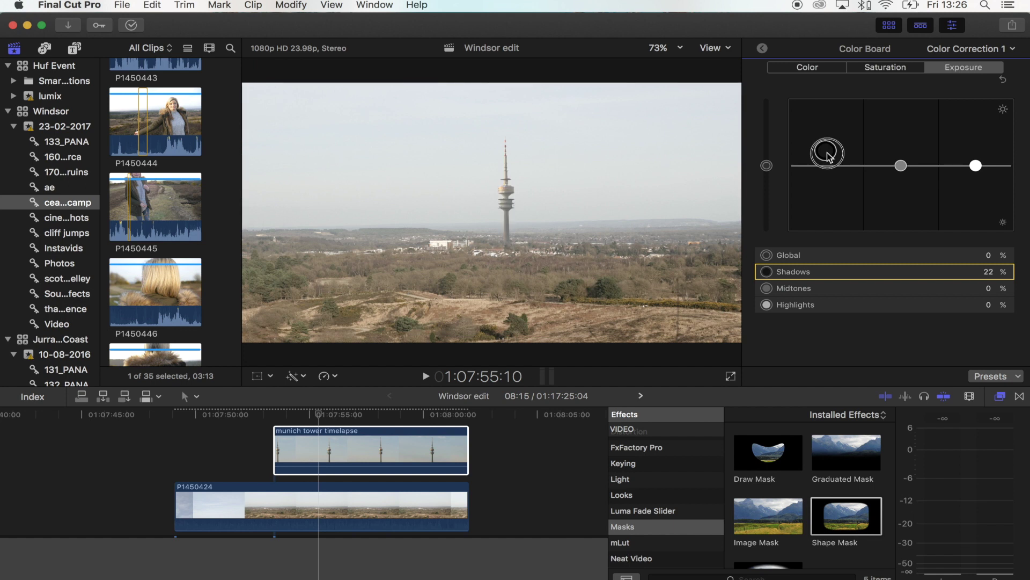
pyautogui.moveTo(827, 153); pyautogui.dragTo(827, 150)
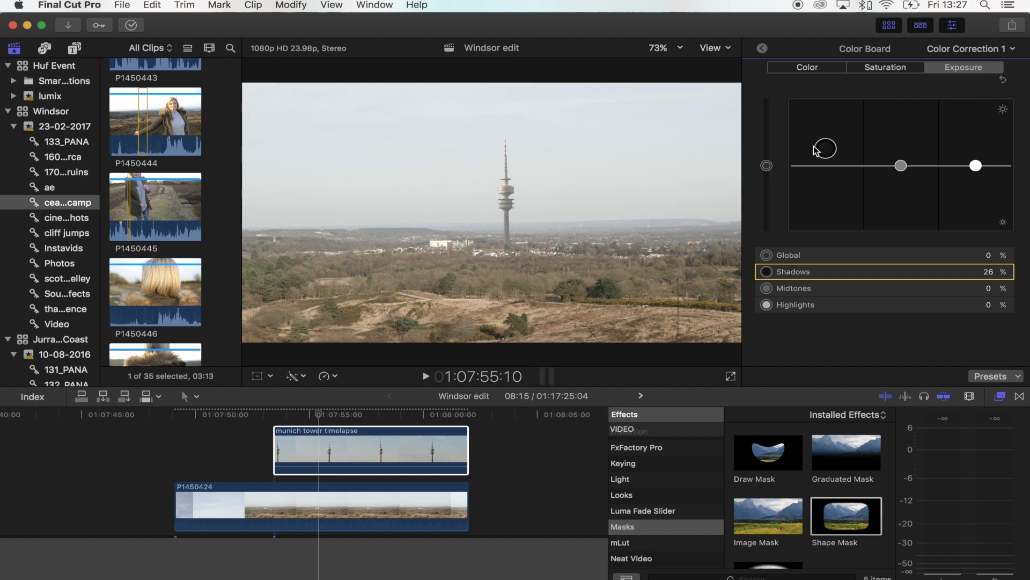
pyautogui.moveTo(828, 152); pyautogui.dragTo(828, 149)
pyautogui.click(763, 49)
# - Apply the 3D Luma Fade Black transition to the tower clip and play it back from the clip's start
pyautogui.click(273, 415)
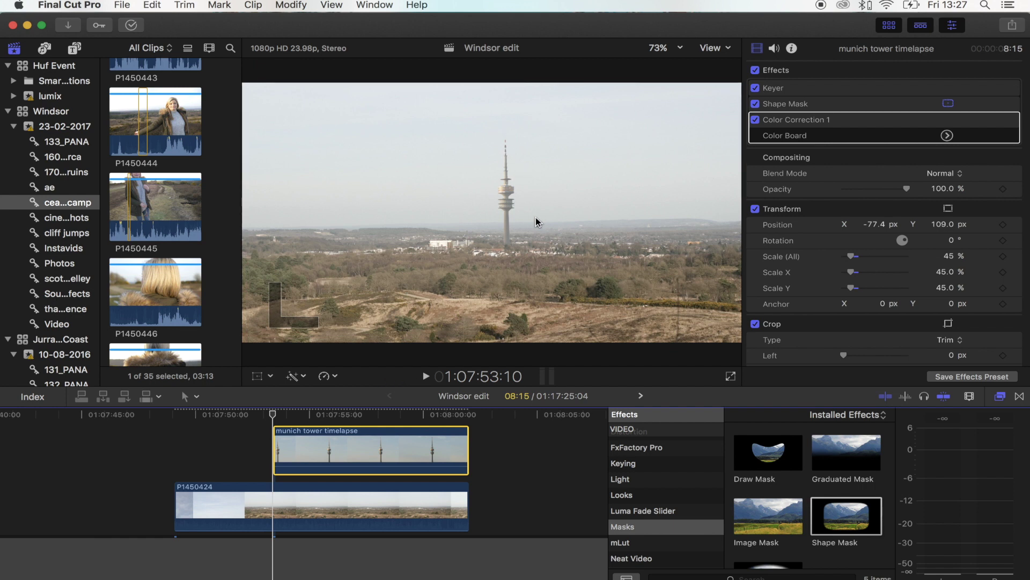
pyautogui.click(1019, 397)
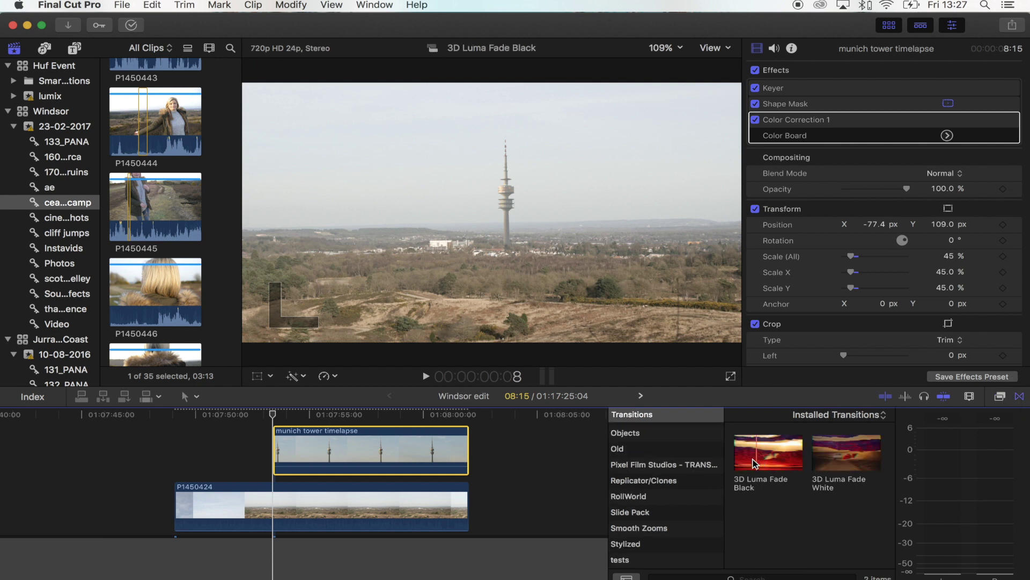
pyautogui.moveTo(755, 463); pyautogui.dragTo(290, 464)
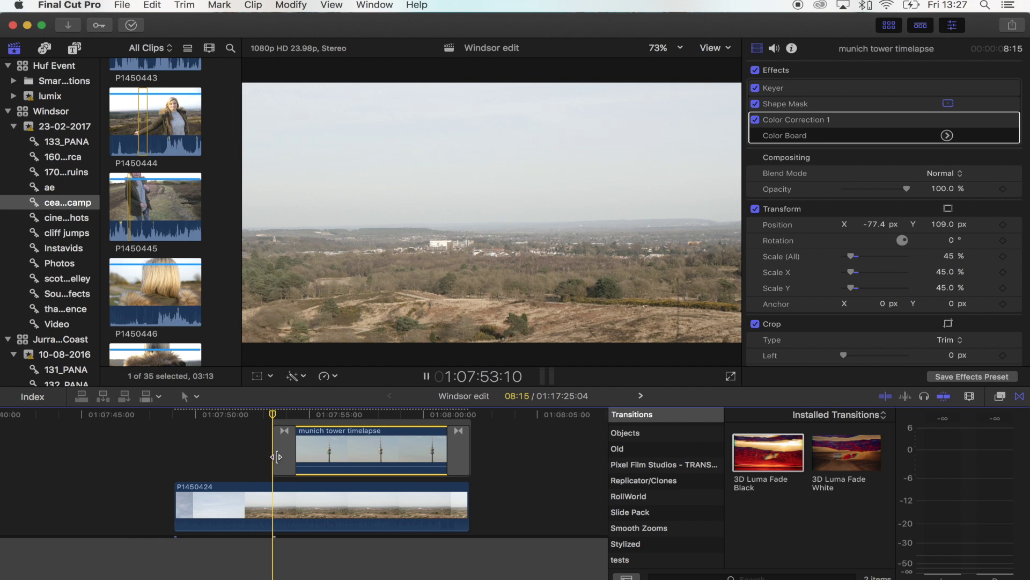
pyautogui.press('space')
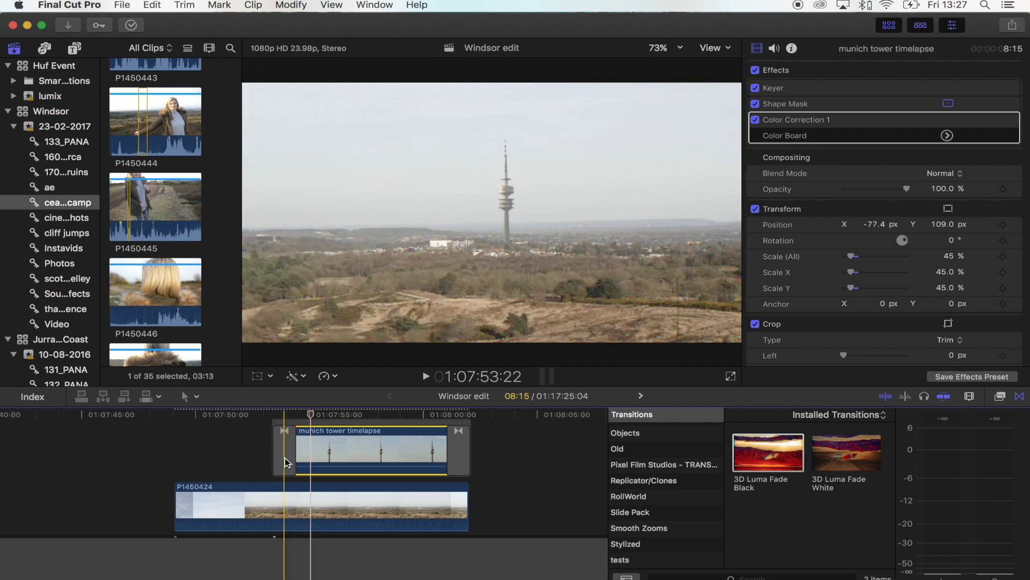
# - Replay the opening transition, remove the transitions from both ends of the tower clip, and select the clip
pyautogui.click(286, 463)
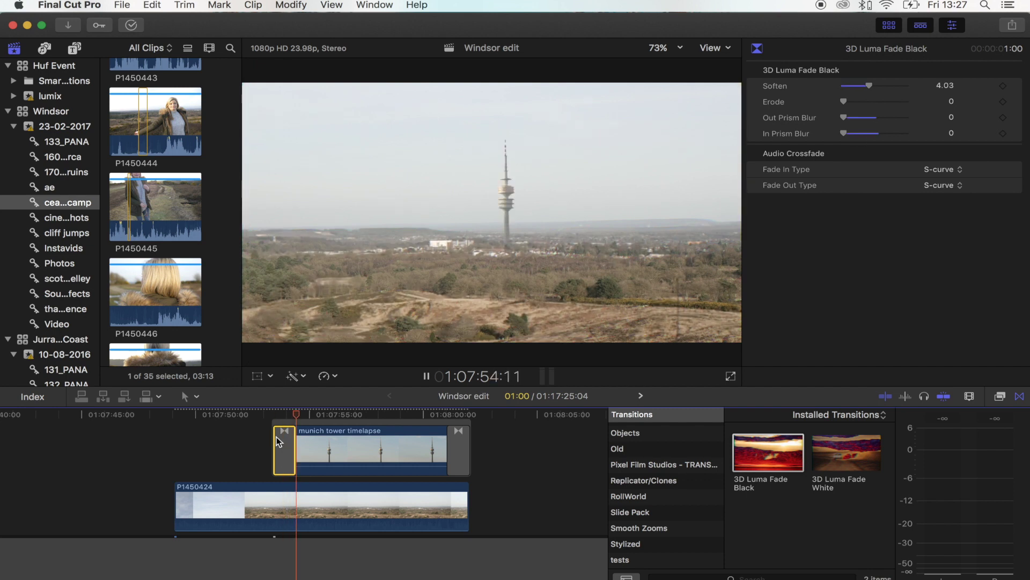
pyautogui.press('space')
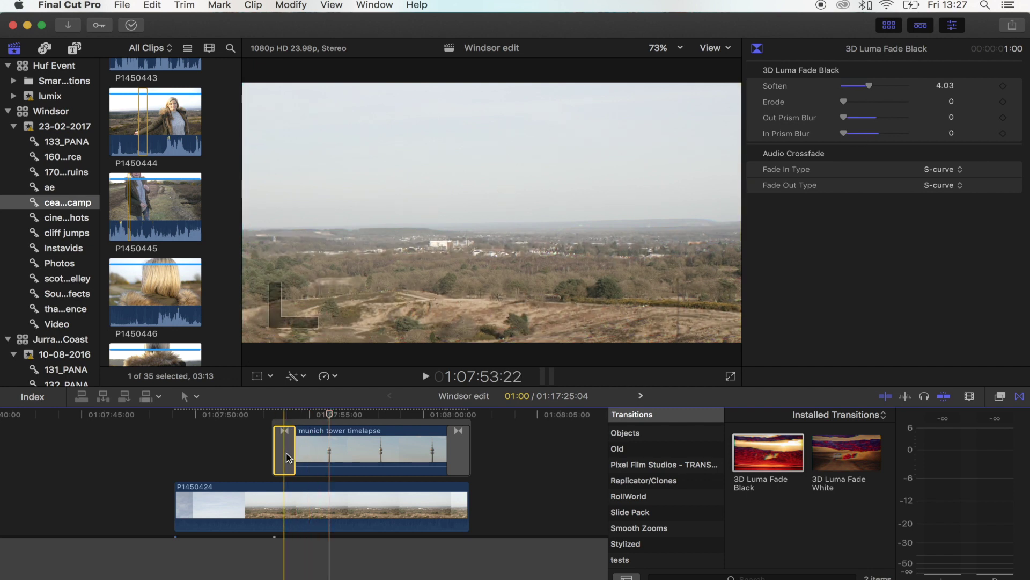
pyautogui.press('Delete')
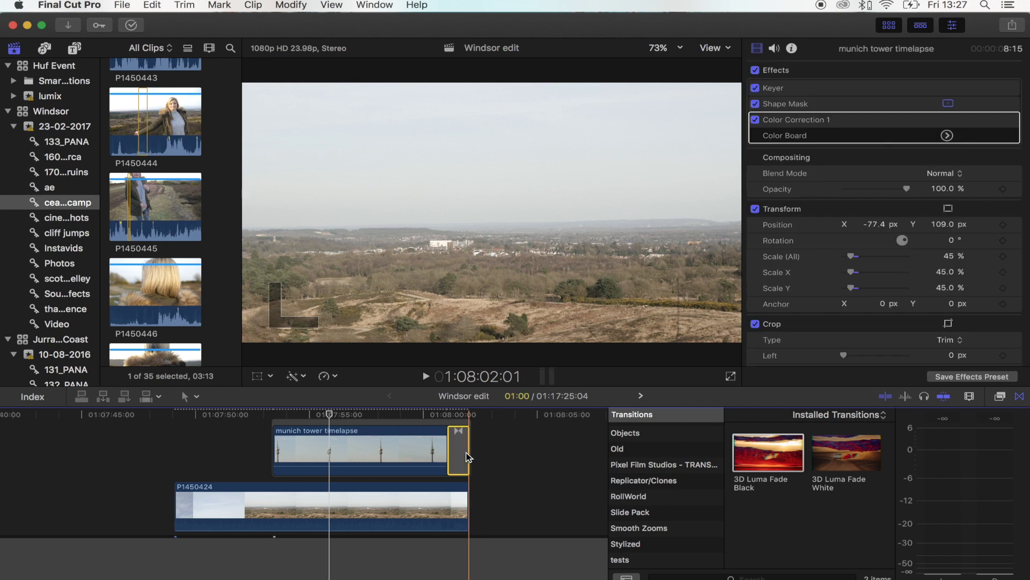
pyautogui.click(290, 450)
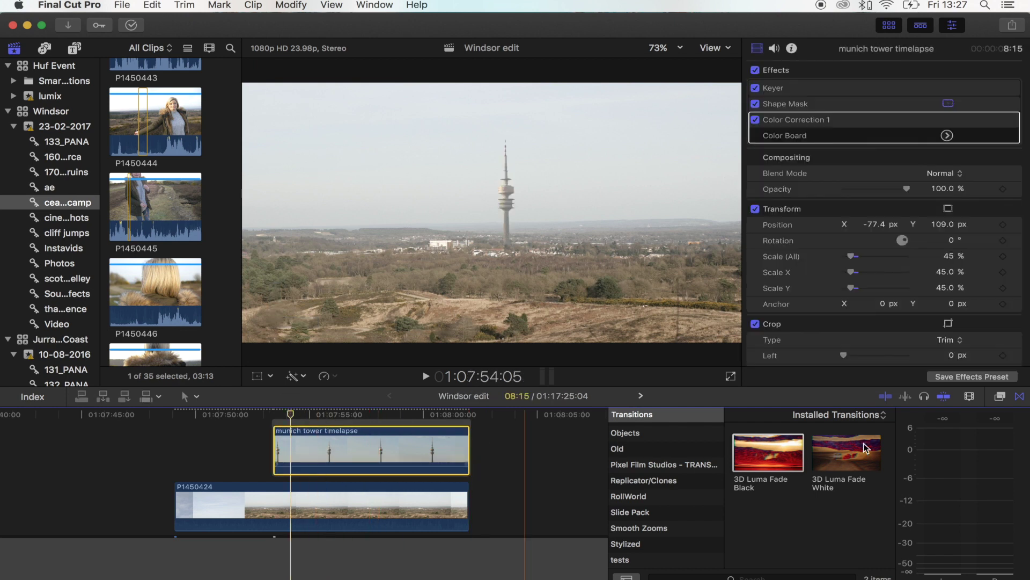
# - Apply the Luma Keyer effect from the Keying category to the tower clip and go to the clip's start at 01:07:53:10
pyautogui.click(1001, 397)
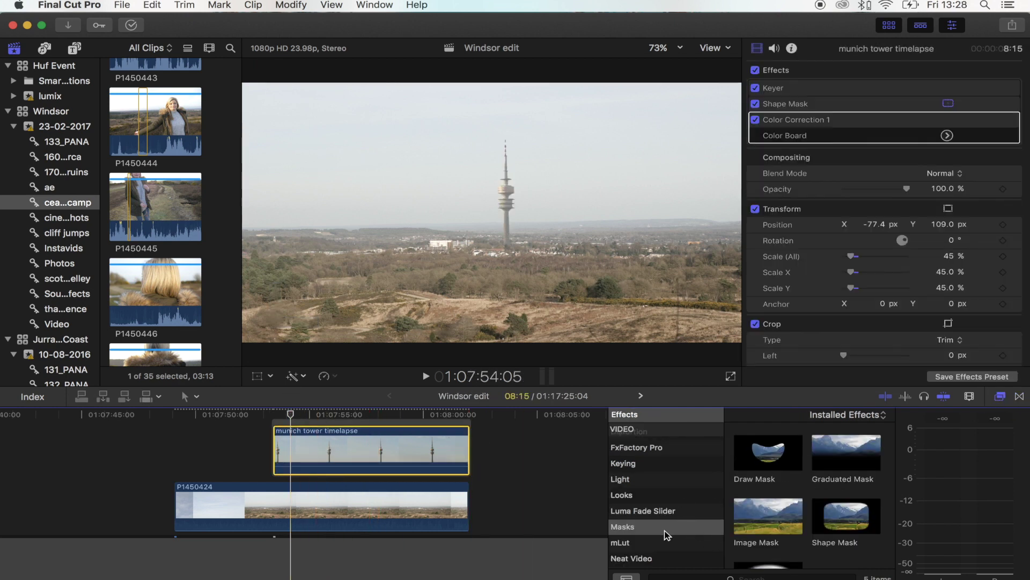
pyautogui.click(637, 463)
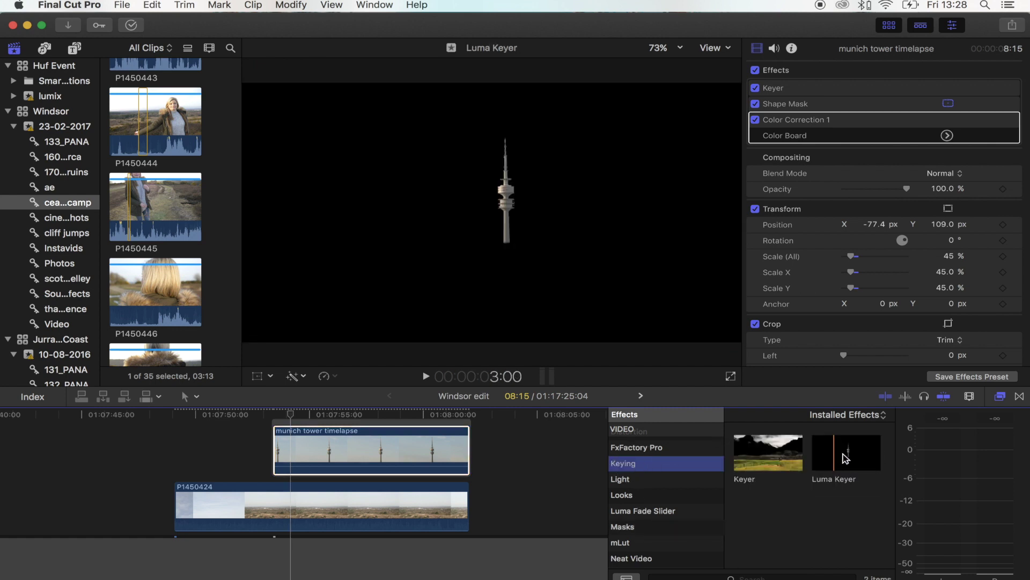
pyautogui.moveTo(848, 452); pyautogui.dragTo(296, 449)
pyautogui.click(271, 417)
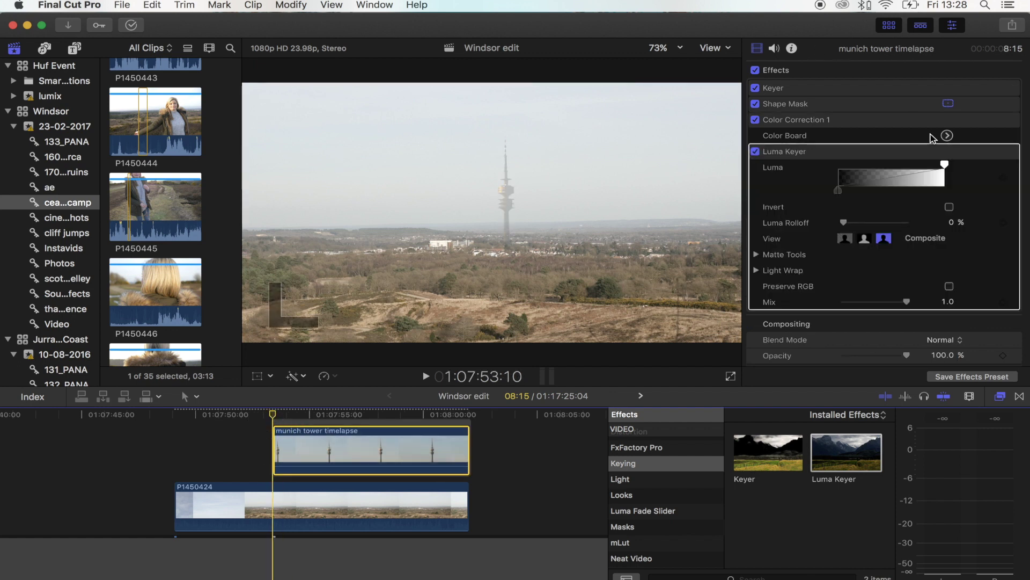
# - Move the Luma Keyer's handles to the black end so that the tower is hidden, and keyframe Luma at 01:07:53:10
pyautogui.moveTo(947, 167); pyautogui.dragTo(834, 167)
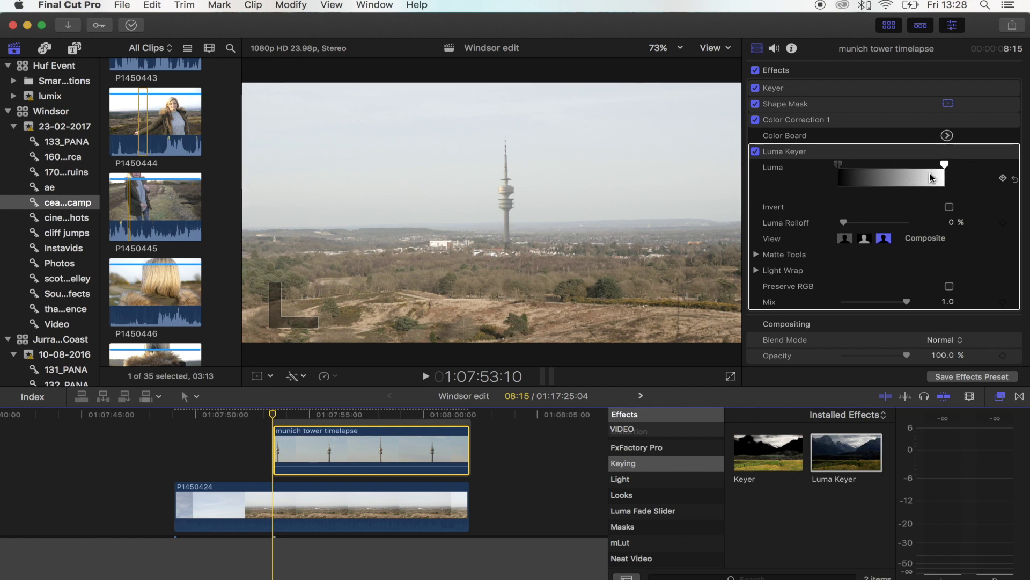
pyautogui.moveTo(944, 167); pyautogui.dragTo(840, 168)
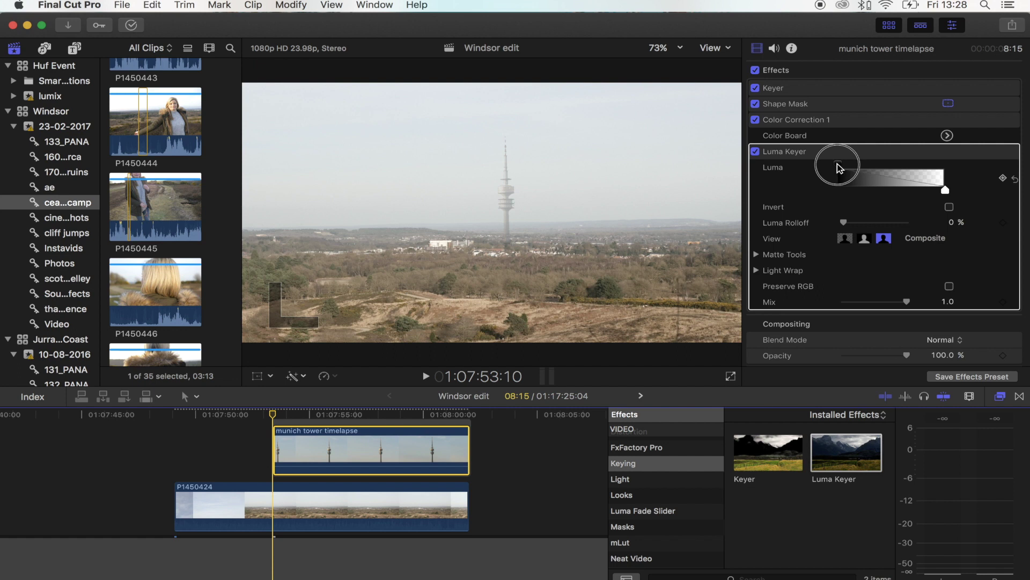
pyautogui.moveTo(945, 191); pyautogui.dragTo(813, 189)
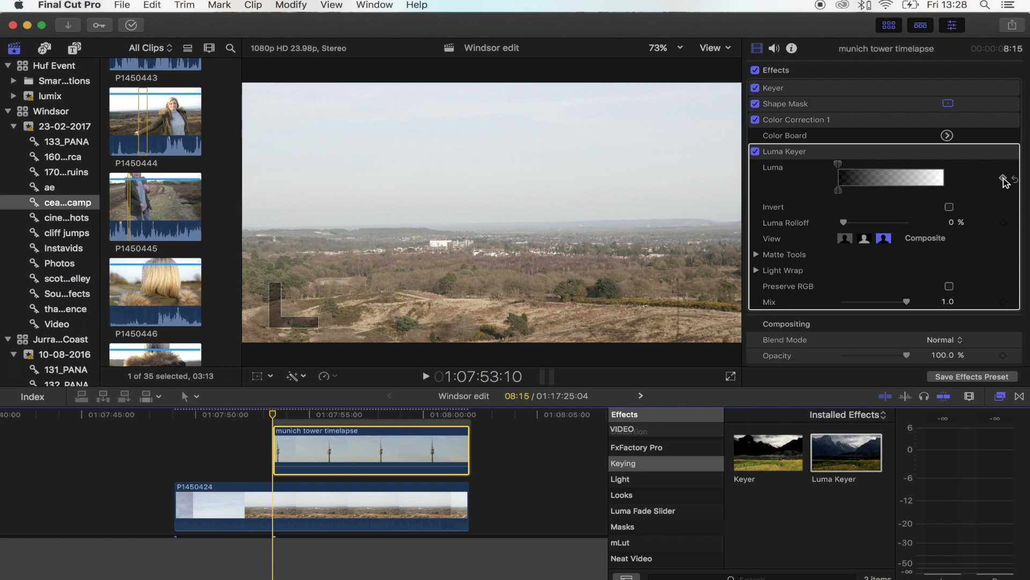
# - Adjust the Luma handles at 01:07:55:02 to bring the tower back, and play back the reveal
pyautogui.moveTo(286, 413); pyautogui.dragTo(311, 416)
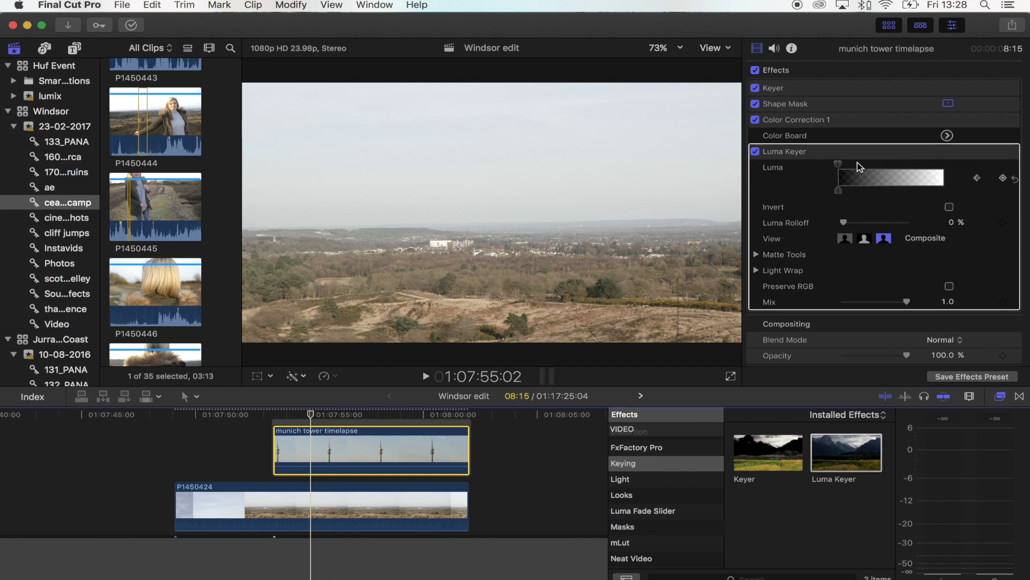
pyautogui.moveTo(839, 194); pyautogui.dragTo(950, 199)
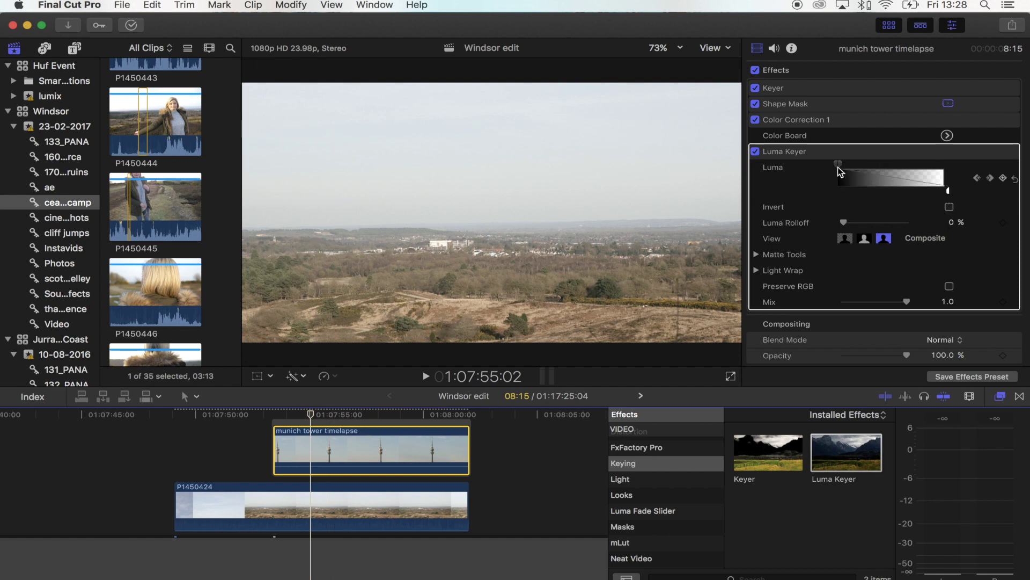
pyautogui.moveTo(840, 172); pyautogui.dragTo(817, 169)
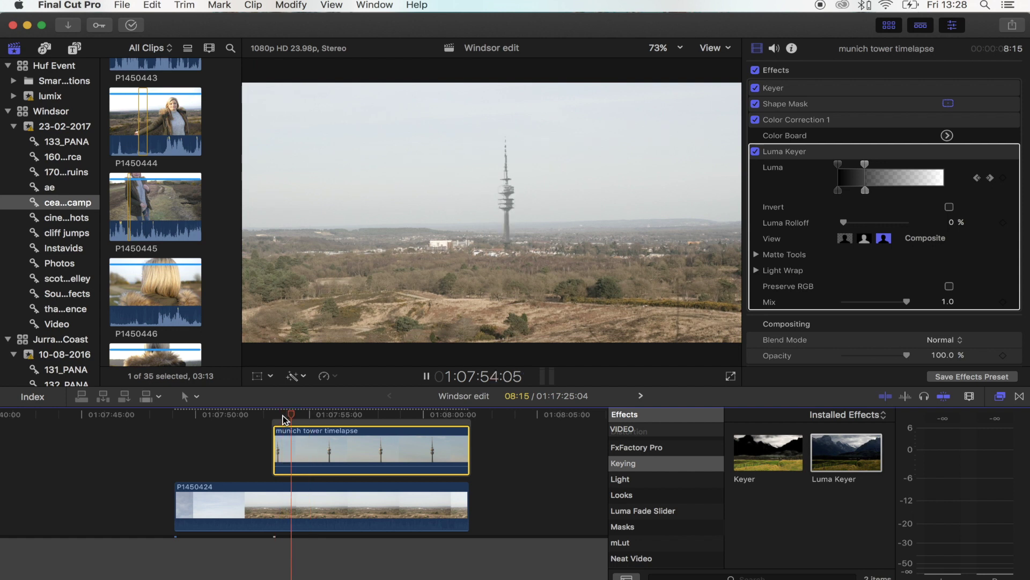
pyautogui.press('space')
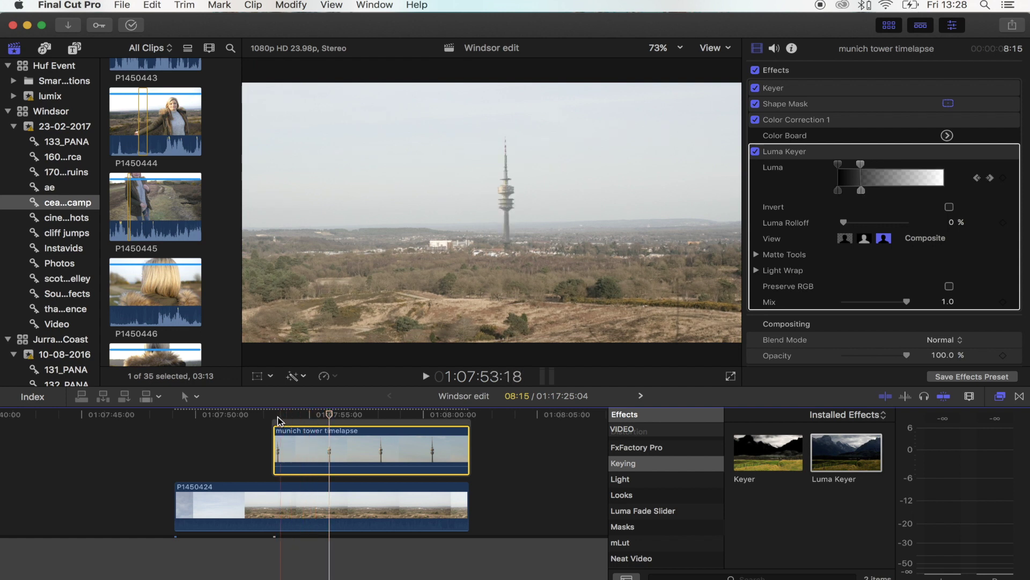
pyautogui.press('space')
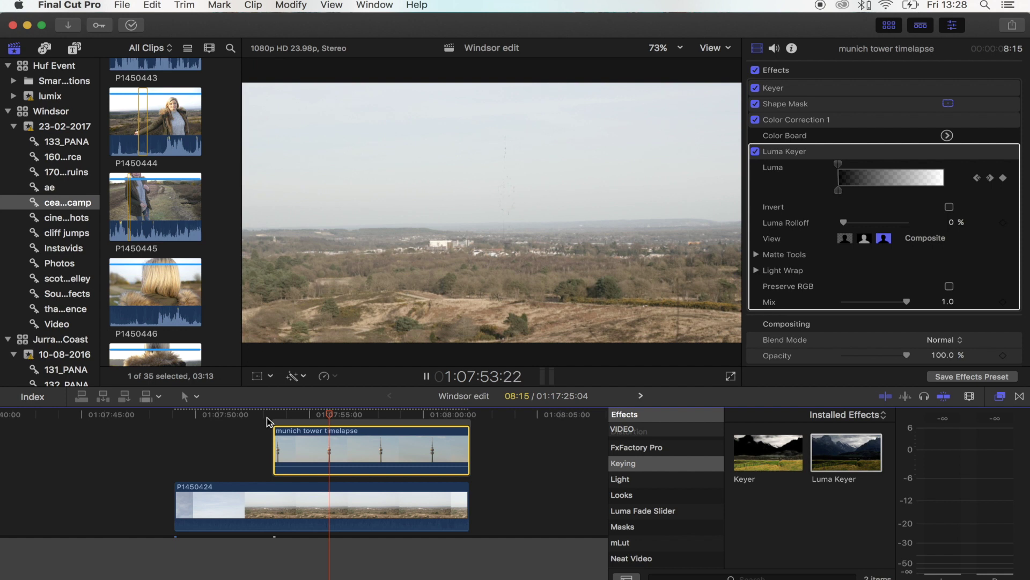
pyautogui.press('space')
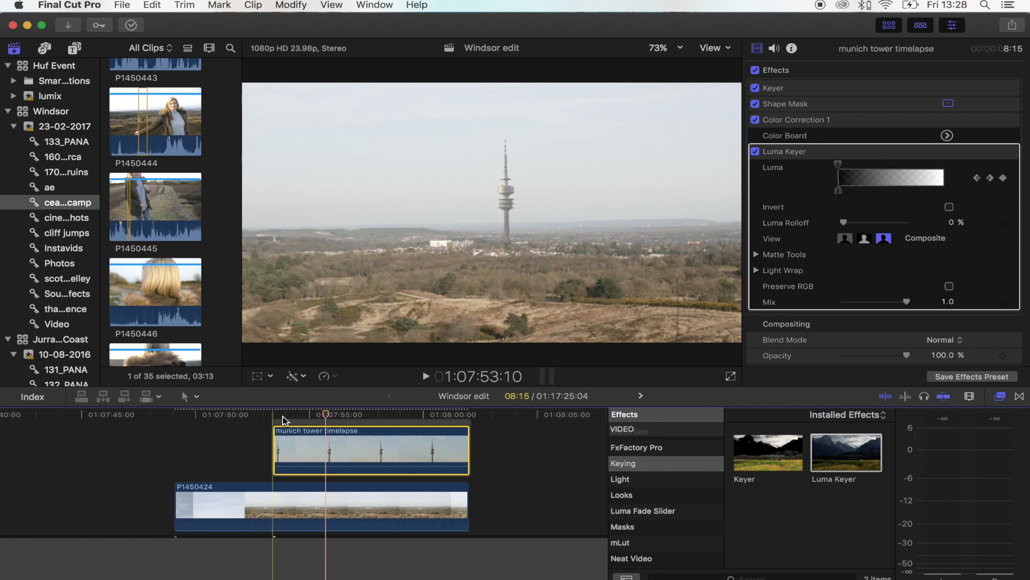
# - Reset the Luma settings, move both handles to the white end to hide the tower, and keyframe Luma at 01:07:53:10
pyautogui.moveTo(838, 163); pyautogui.dragTo(880, 164)
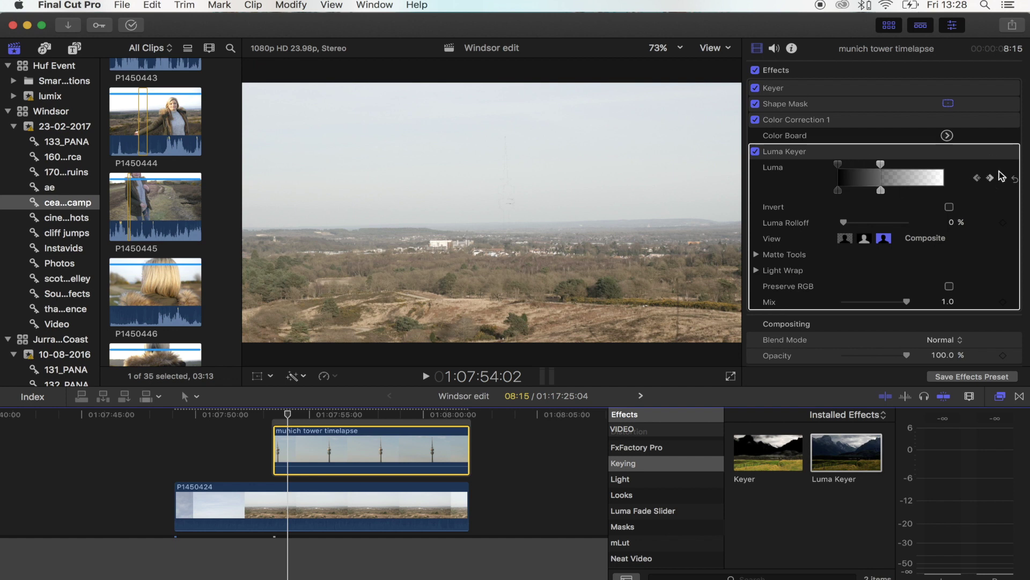
pyautogui.click(1016, 179)
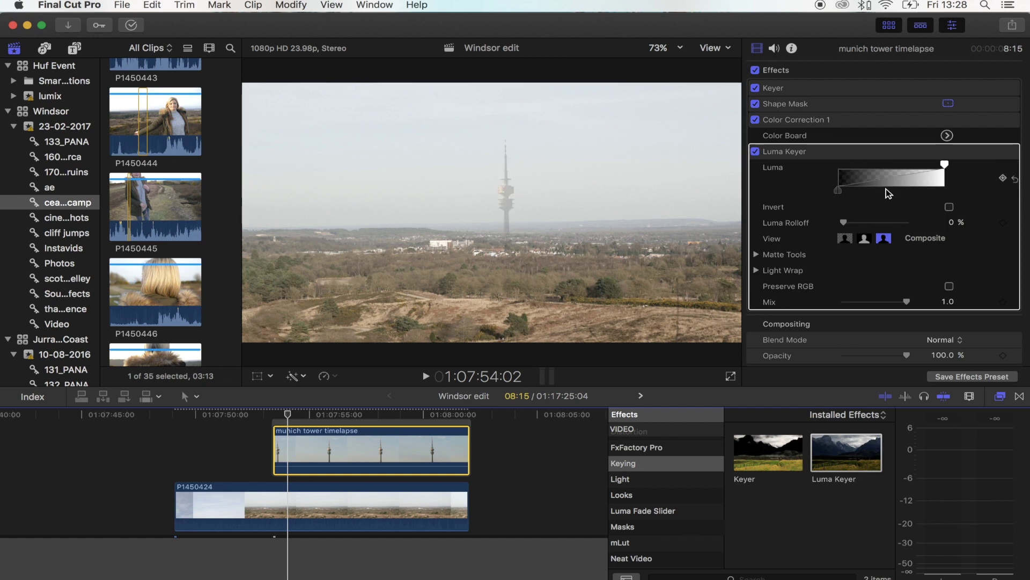
pyautogui.moveTo(838, 193); pyautogui.dragTo(961, 202)
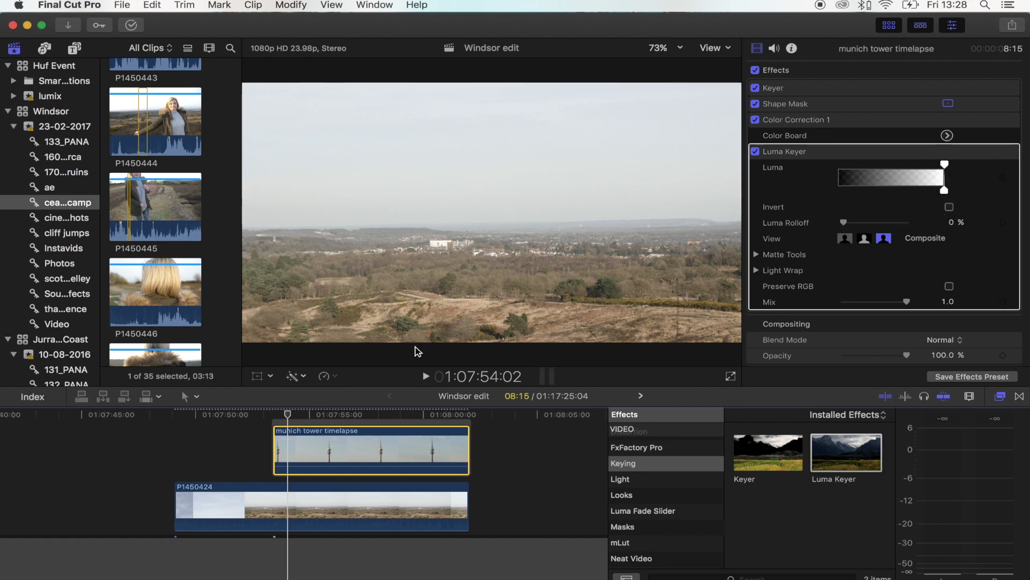
pyautogui.click(1002, 179)
# - At 01:07:55:03, move the upper Luma handle to the black end so that the tower is fully visible
pyautogui.moveTo(943, 165); pyautogui.dragTo(908, 166)
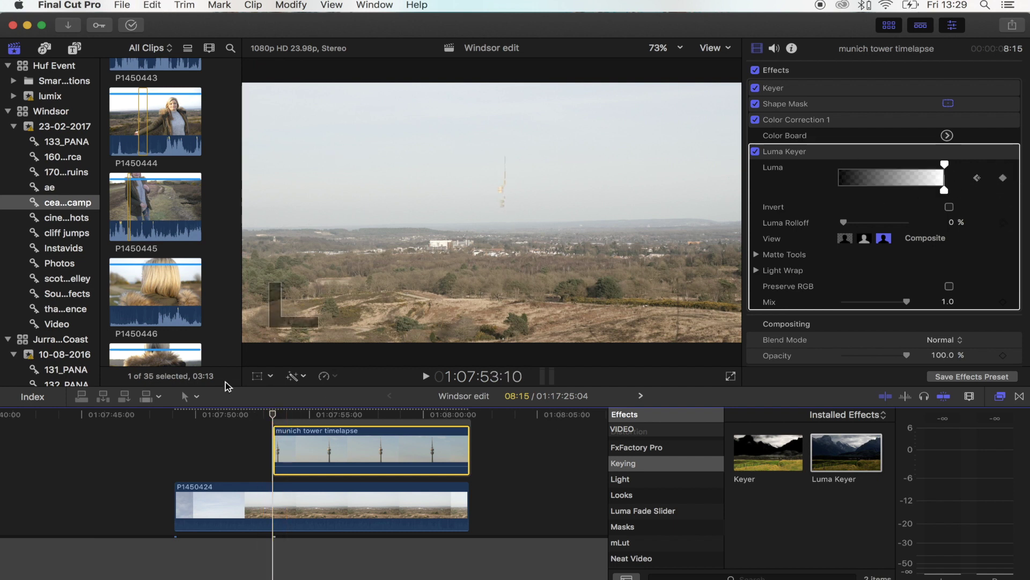
pyautogui.click(312, 413)
pyautogui.moveTo(943, 166); pyautogui.dragTo(835, 165)
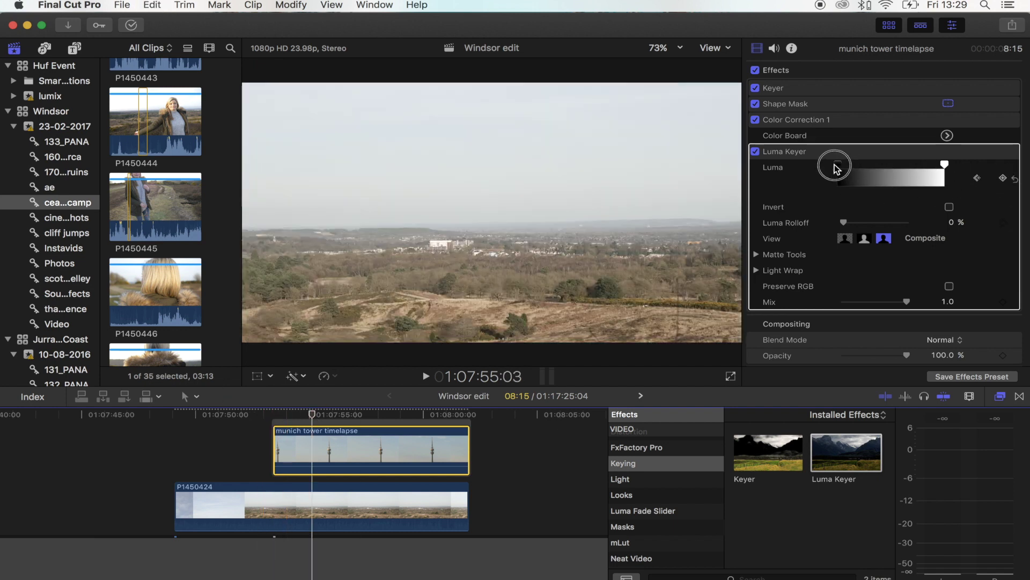
# - Play back the tower's luma reveal from the start of the clip and check an intermediate frame at 01:07:54:11
pyautogui.press('space')
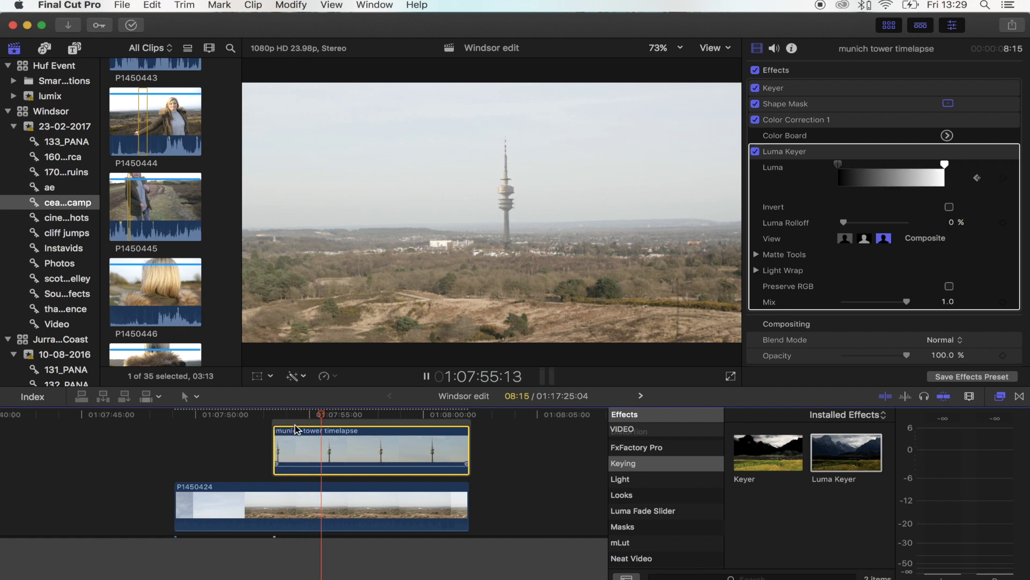
pyautogui.press('space')
pyautogui.click(298, 418)
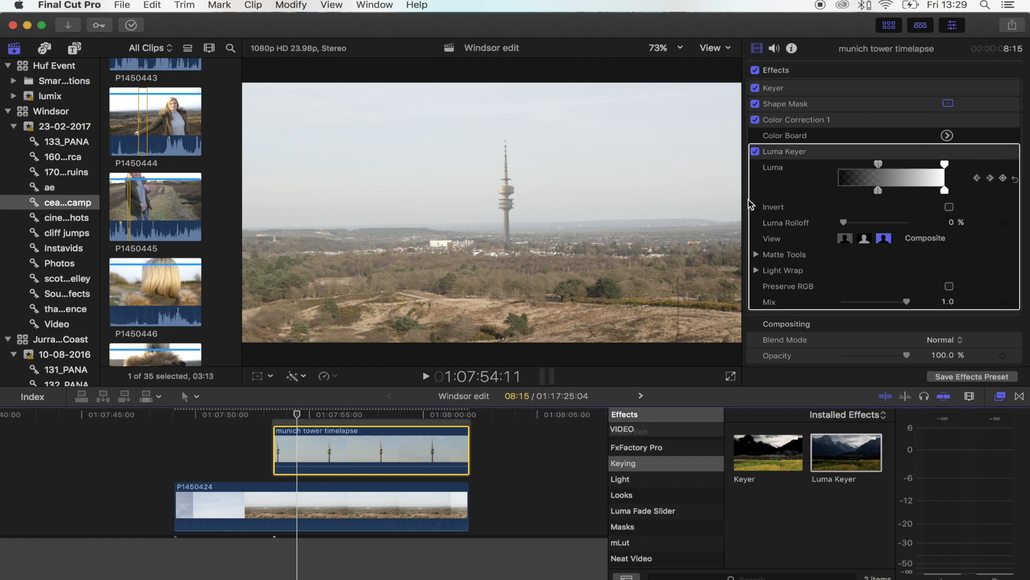
pyautogui.click(272, 418)
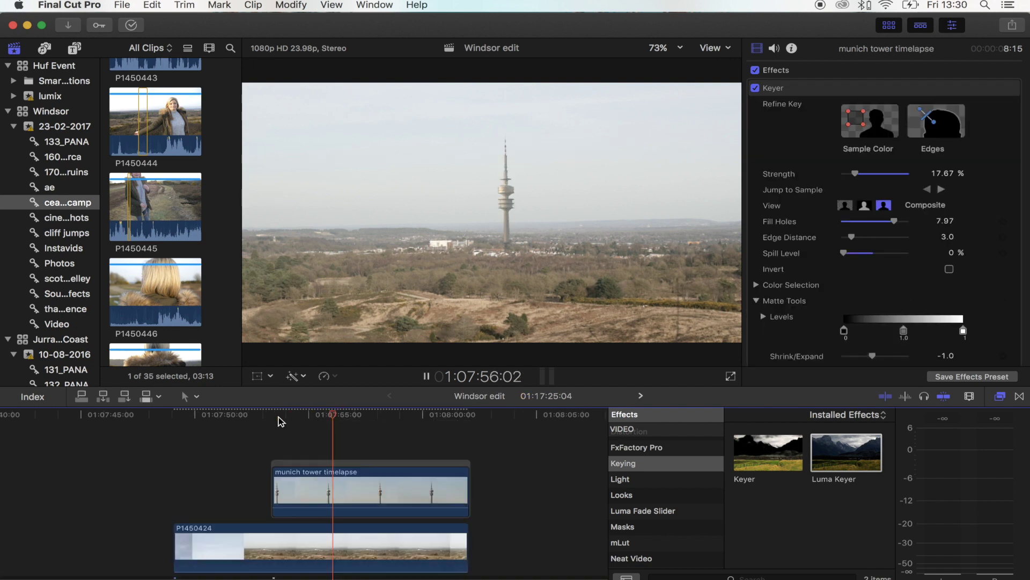
pyautogui.press('space')
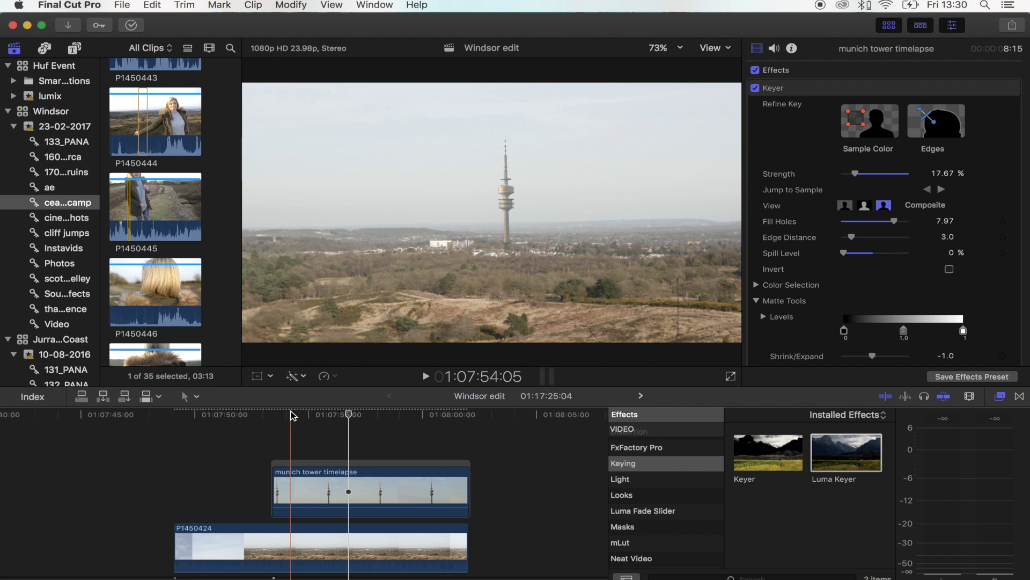
# - Combine the munich tower timelapse and P1450424 clips into a new compound clip in the 23-02-2017 event
pyautogui.click(271, 415)
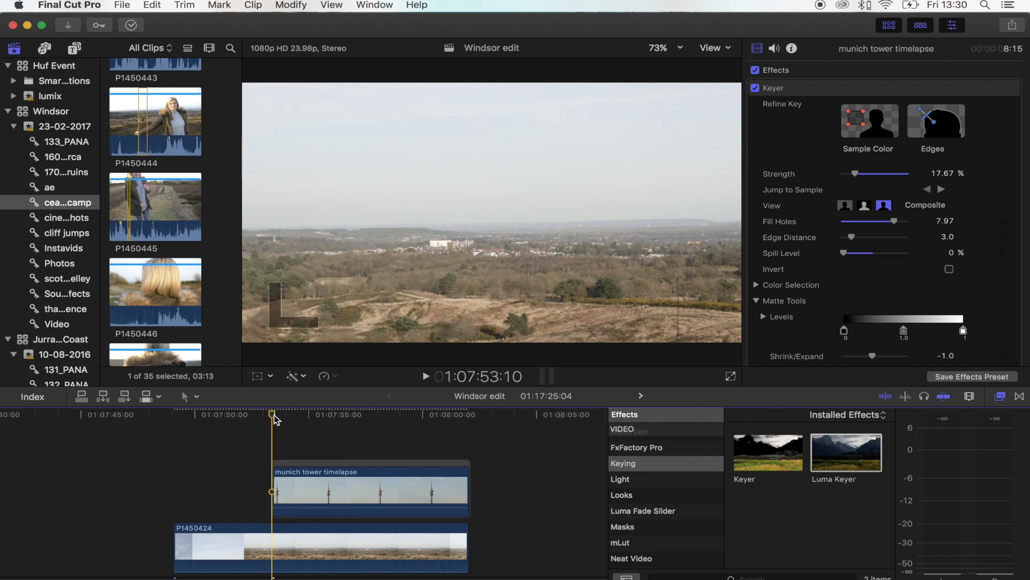
pyautogui.hscroll(1, 284, 428)
pyautogui.scroll(-2, 284, 428)
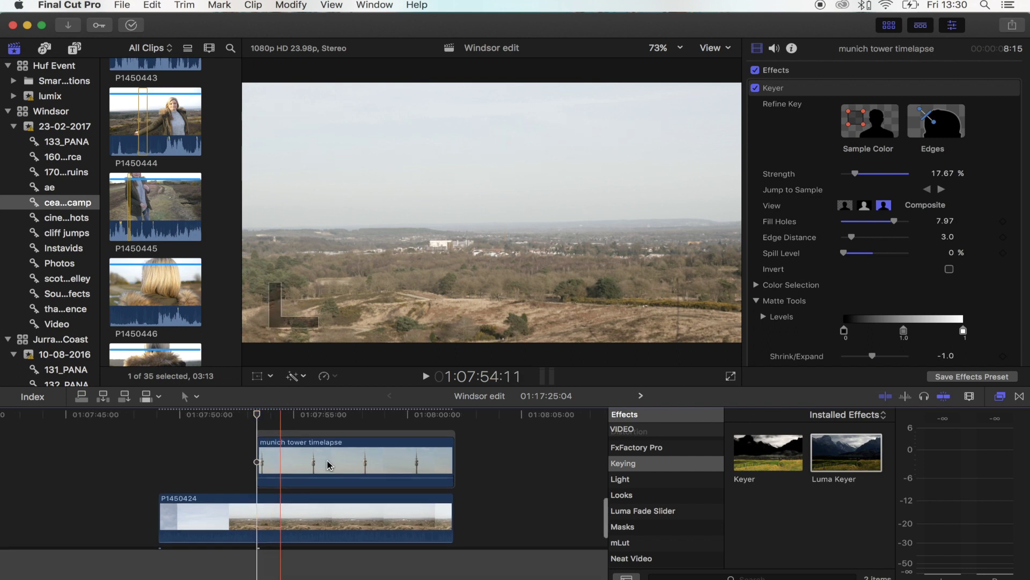
pyautogui.moveTo(478, 458); pyautogui.dragTo(340, 472)
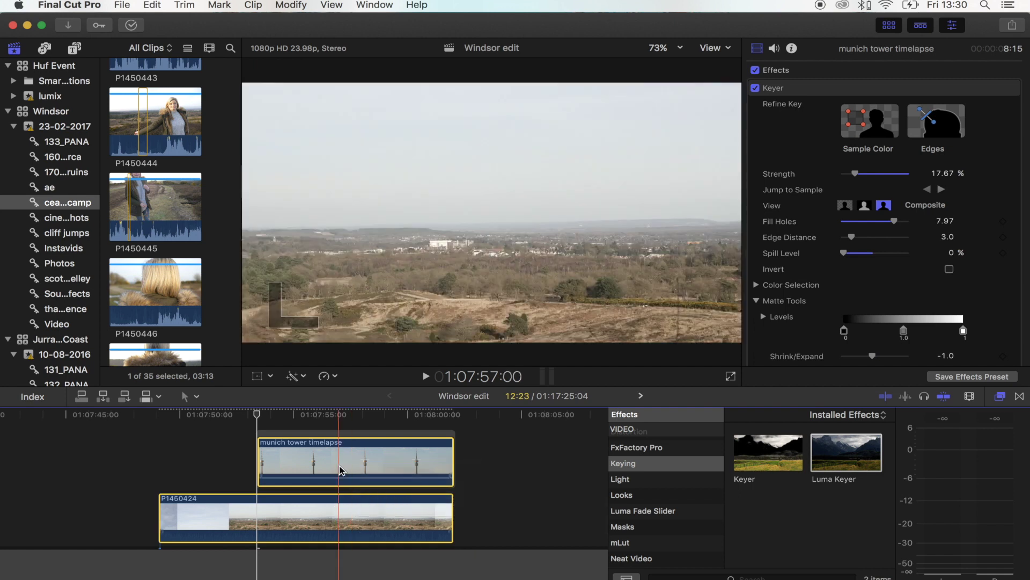
pyautogui.rightClick(301, 460)
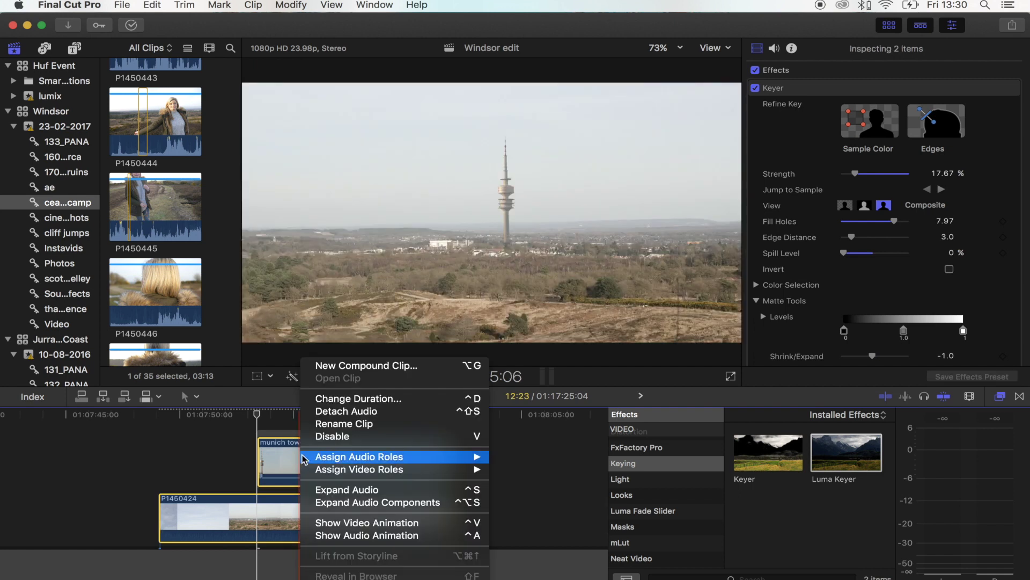
pyautogui.click(341, 369)
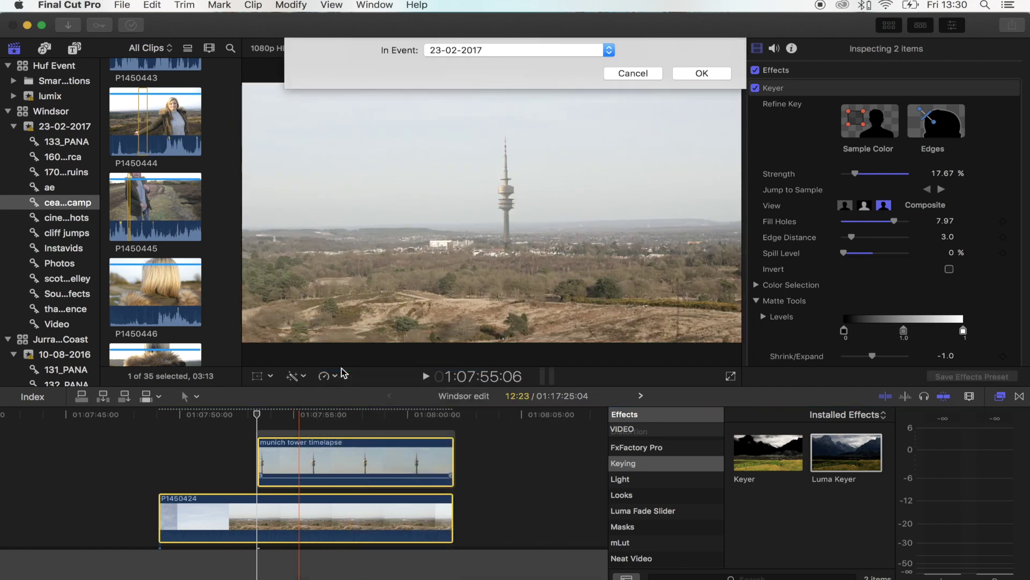
pyautogui.click(714, 96)
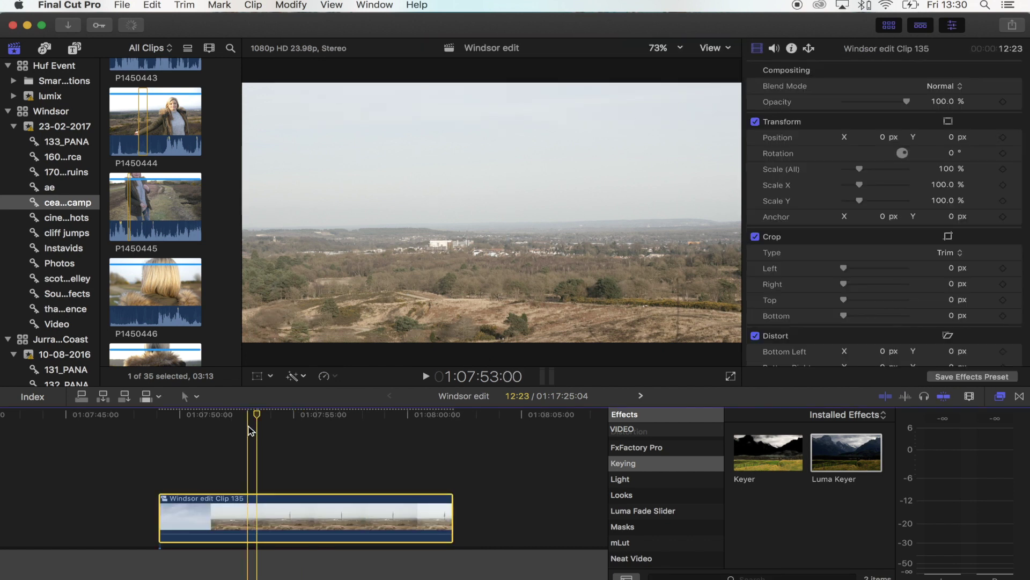
# - Play back the compound clip from 01:07:50:15 to check the tower reveal, and park the playhead at 01:07:54:13
pyautogui.click(216, 417)
pyautogui.click(194, 417)
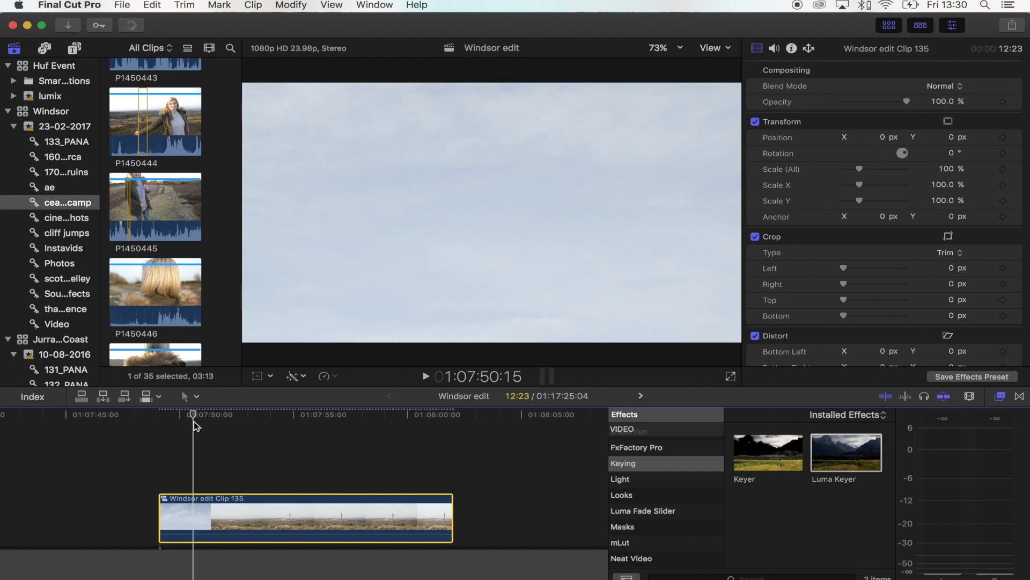
pyautogui.press('space')
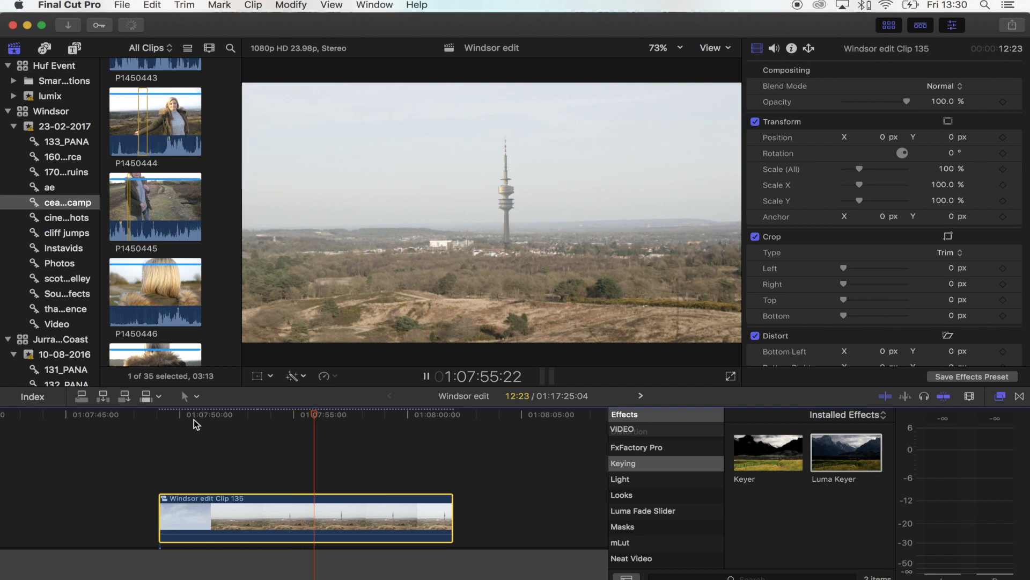
pyautogui.click(283, 422)
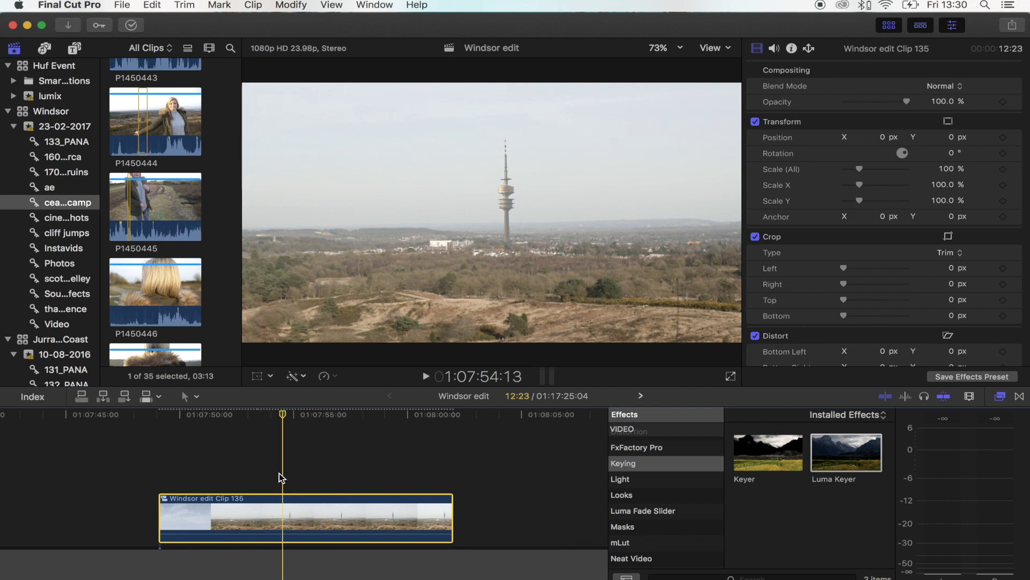
# - Search all video and audio effects for "handheld" and apply the Handheld effect to the compound clip
pyautogui.click(283, 529)
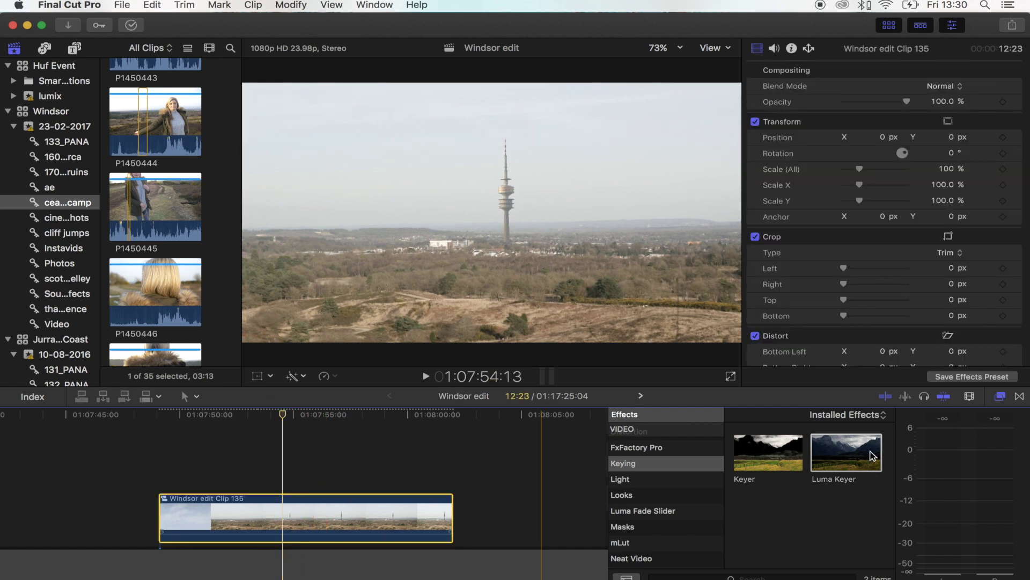
pyautogui.scroll(5, 688, 529)
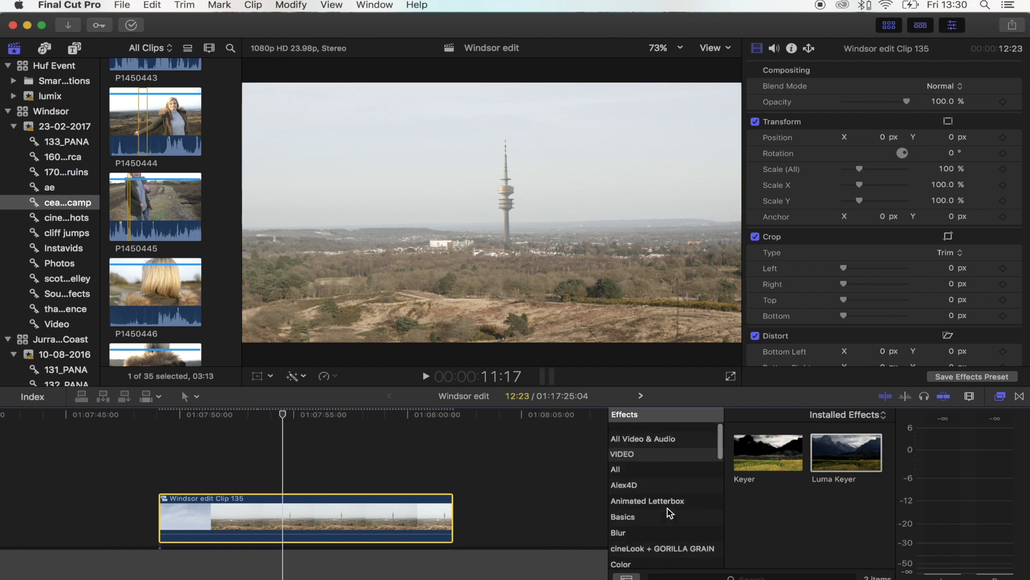
pyautogui.click(645, 431)
pyautogui.click(734, 576)
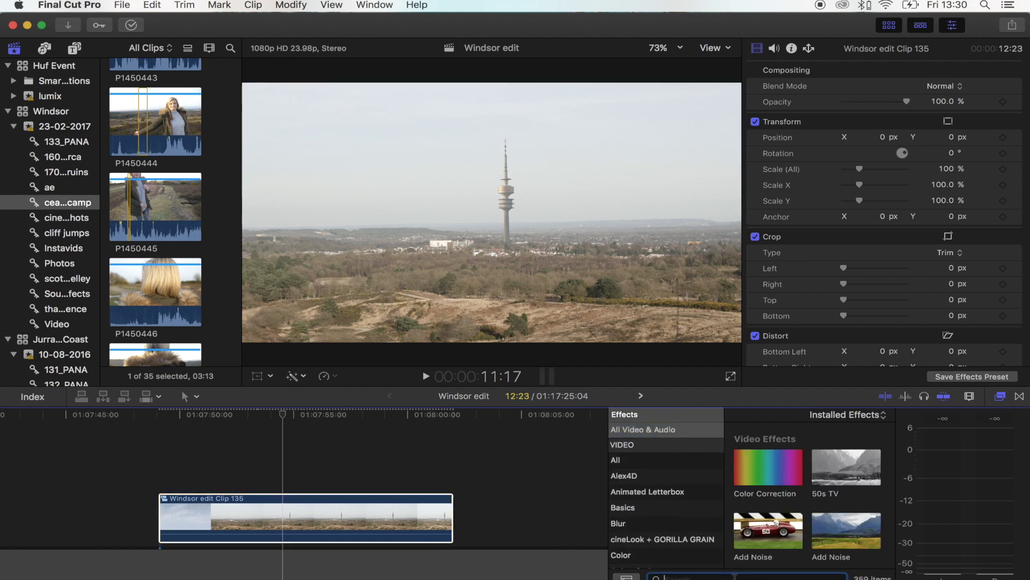
pyautogui.write('he')
pyautogui.press('BackSpace')
pyautogui.write('handheld')
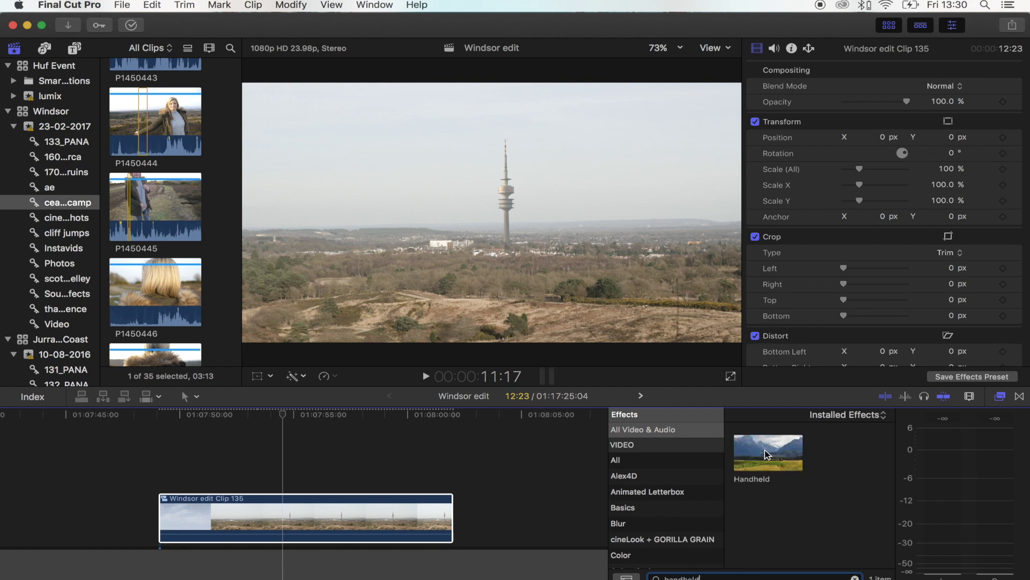
pyautogui.moveTo(767, 453); pyautogui.dragTo(279, 513)
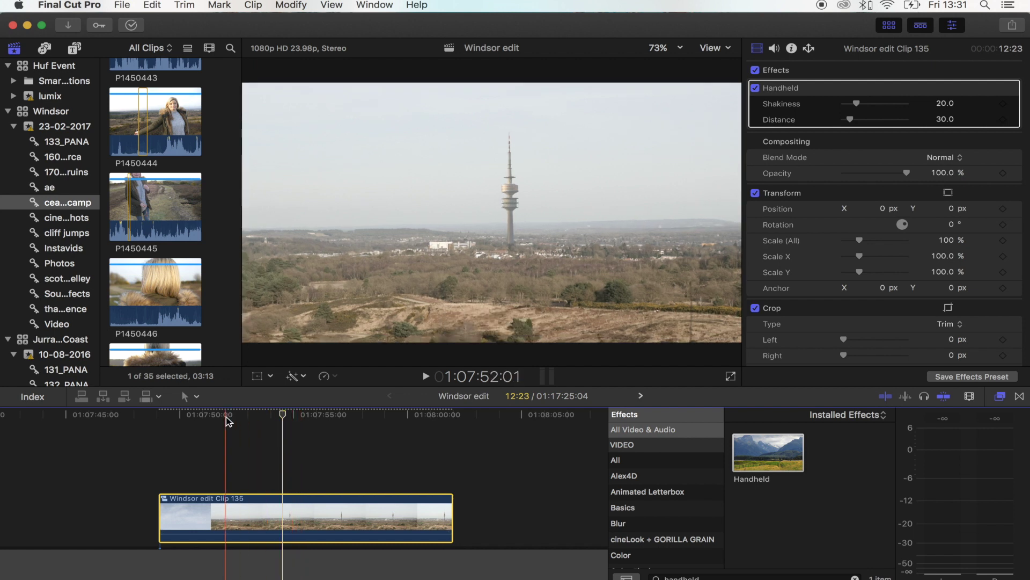
# - Play back the compound clip to check the Handheld camera shake and the tower's movement with the landscape
pyautogui.press('space')
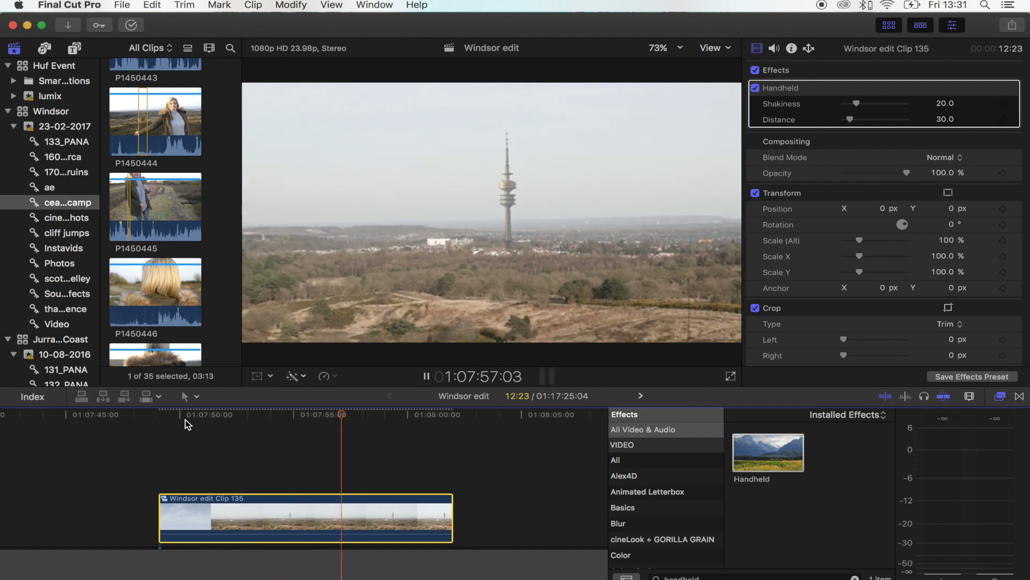
pyautogui.click(344, 417)
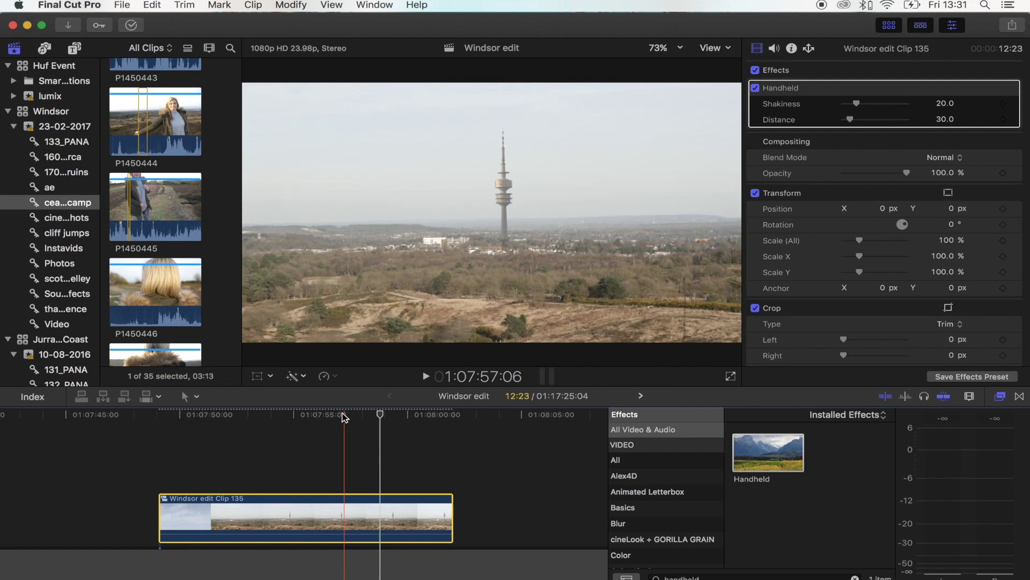
pyautogui.moveTo(358, 418); pyautogui.dragTo(330, 419)
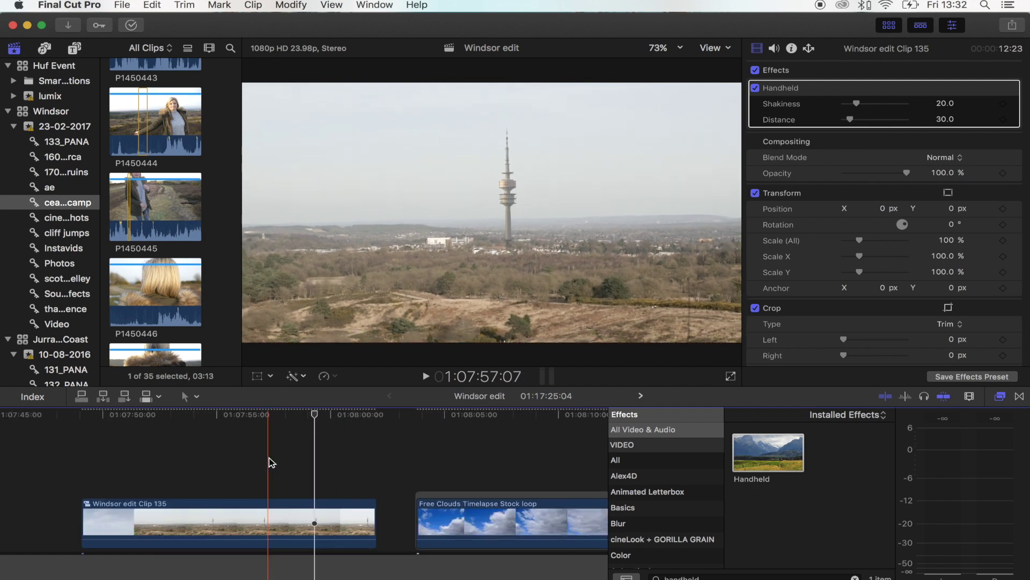
pyautogui.click(312, 414)
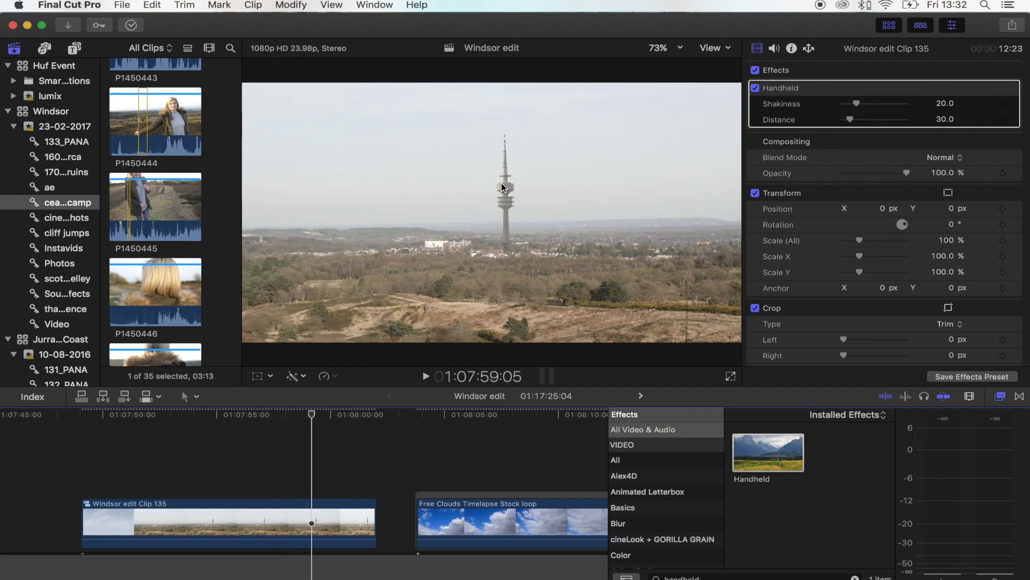
# - Apply the Keyer effect to the Free Clouds Timelapse Stock loop clip and set its Spill Level to 0%
pyautogui.hscroll(3, 309, 442)
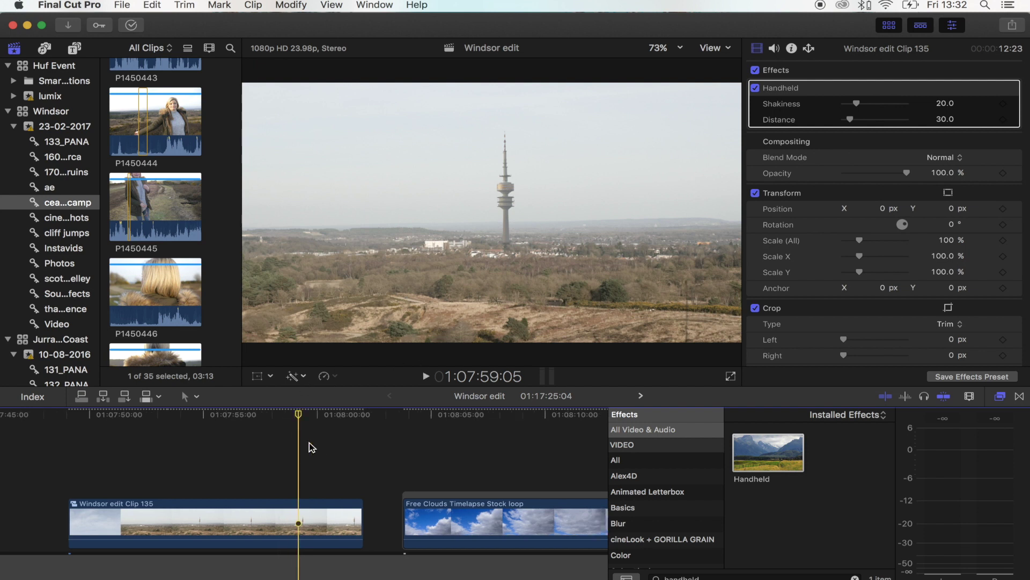
pyautogui.hscroll(4, 441, 444)
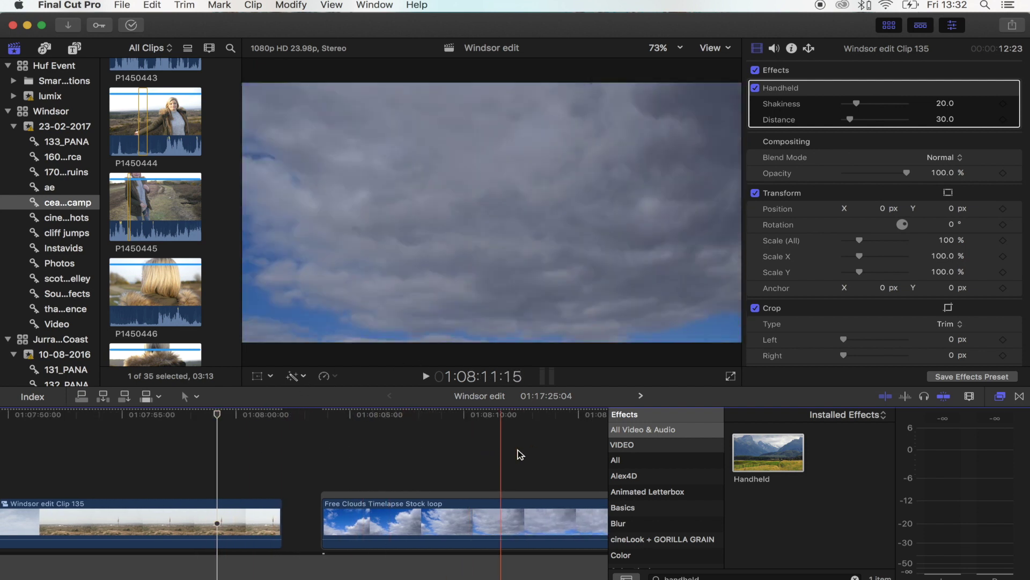
pyautogui.click(375, 520)
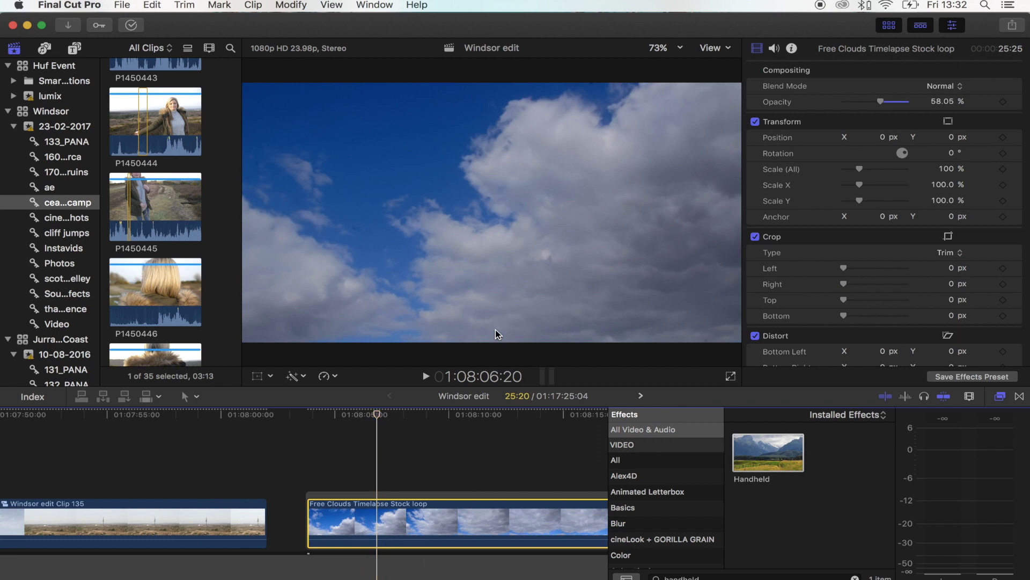
pyautogui.scroll(-3, 689, 511)
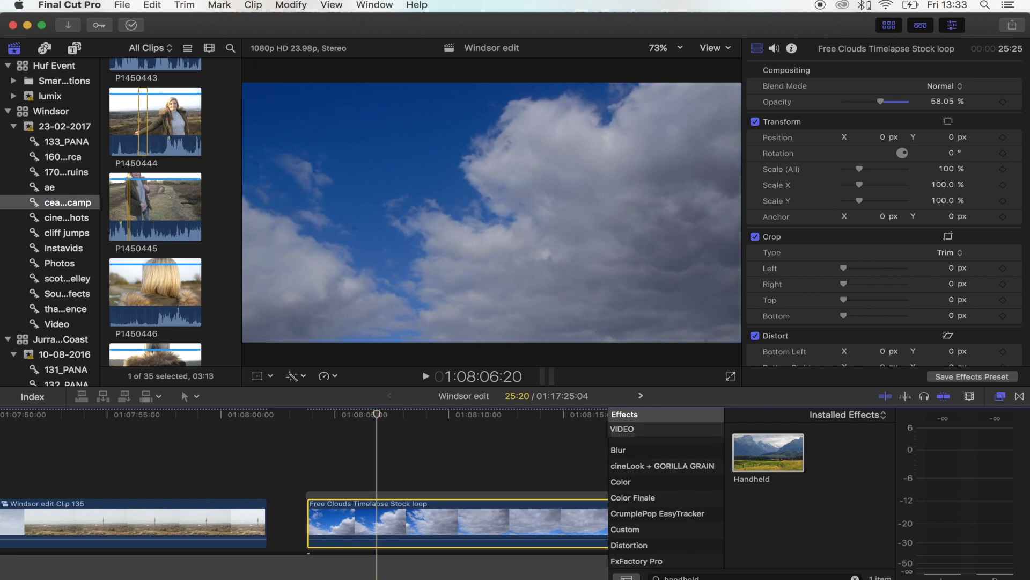
pyautogui.click(854, 577)
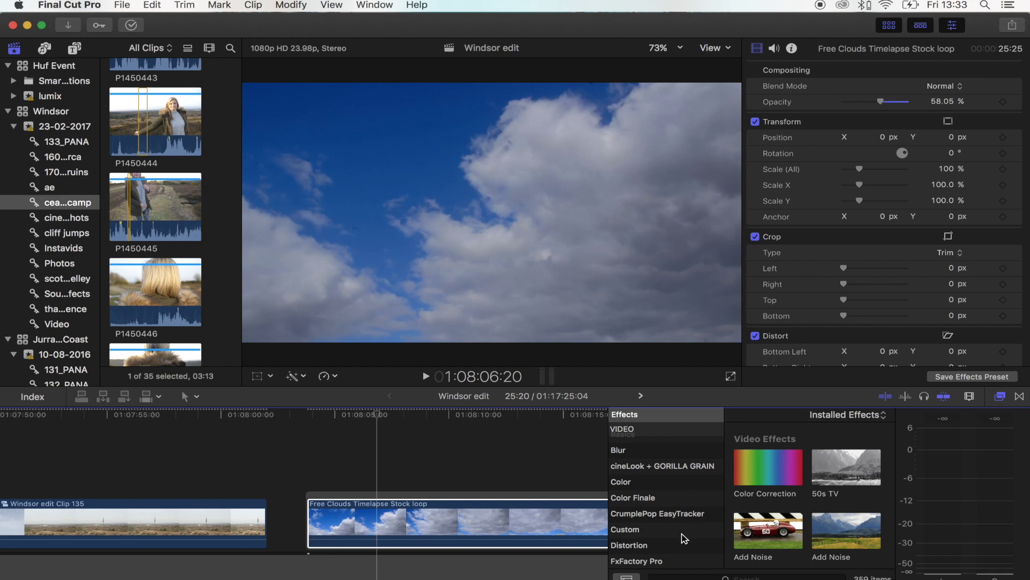
pyautogui.scroll(-3, 685, 529)
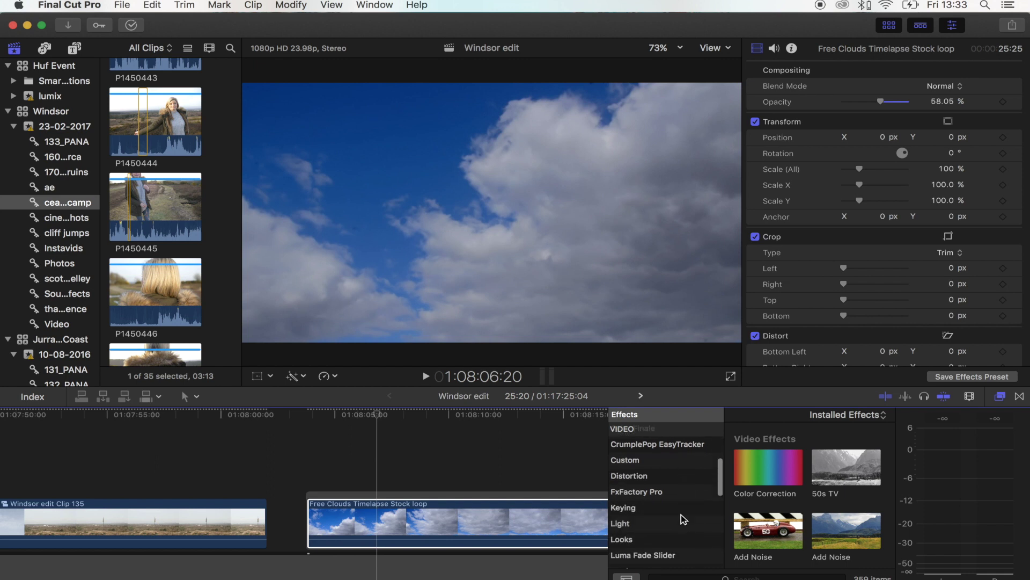
pyautogui.click(644, 507)
pyautogui.moveTo(786, 460); pyautogui.dragTo(402, 515)
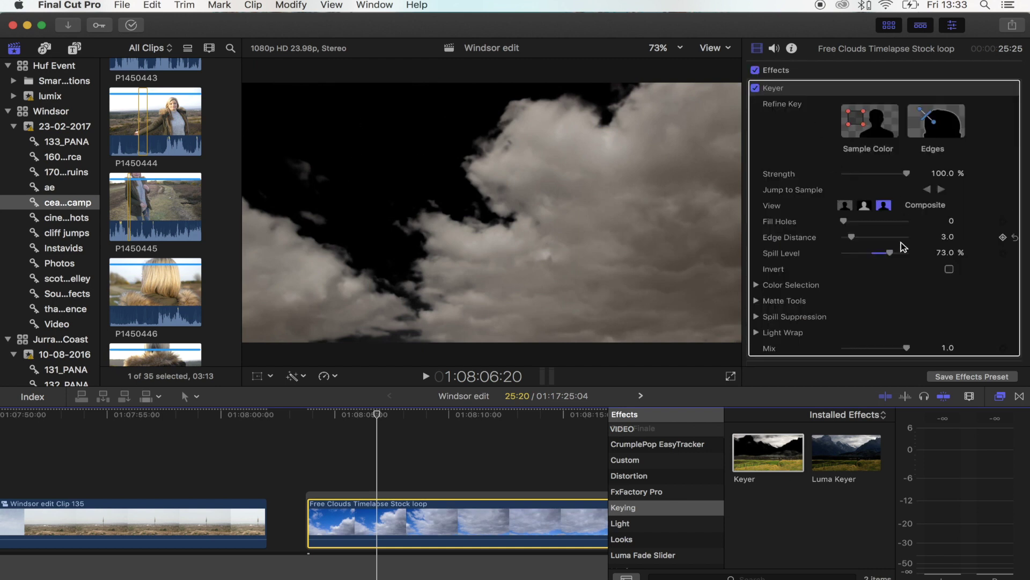
pyautogui.moveTo(887, 252); pyautogui.dragTo(782, 269)
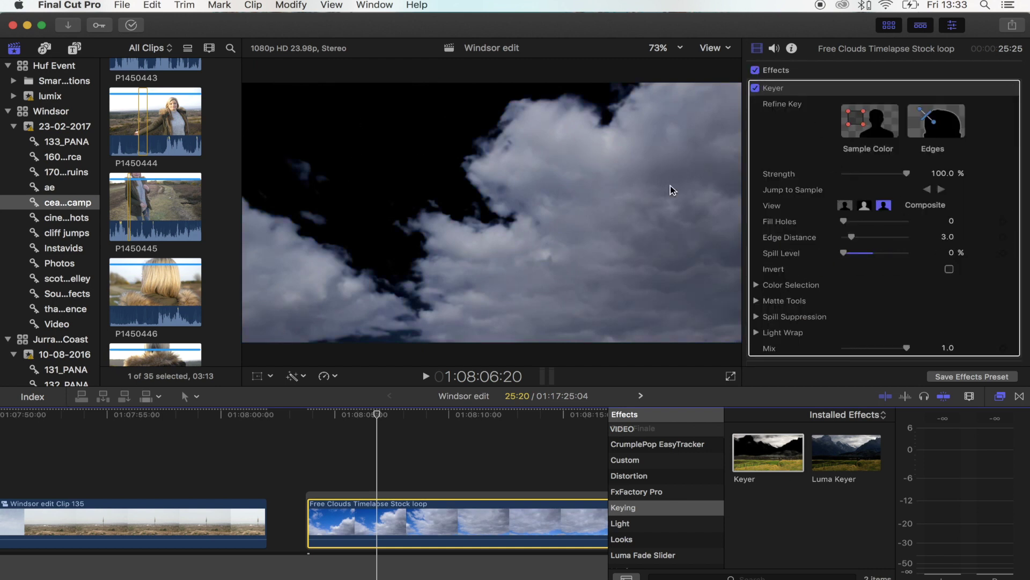
# - Open the tower compound clip, place the keyed clouds clip above the munich tower timelapse from the start, and view the frame at 8:03
pyautogui.hscroll(-5, 322, 529)
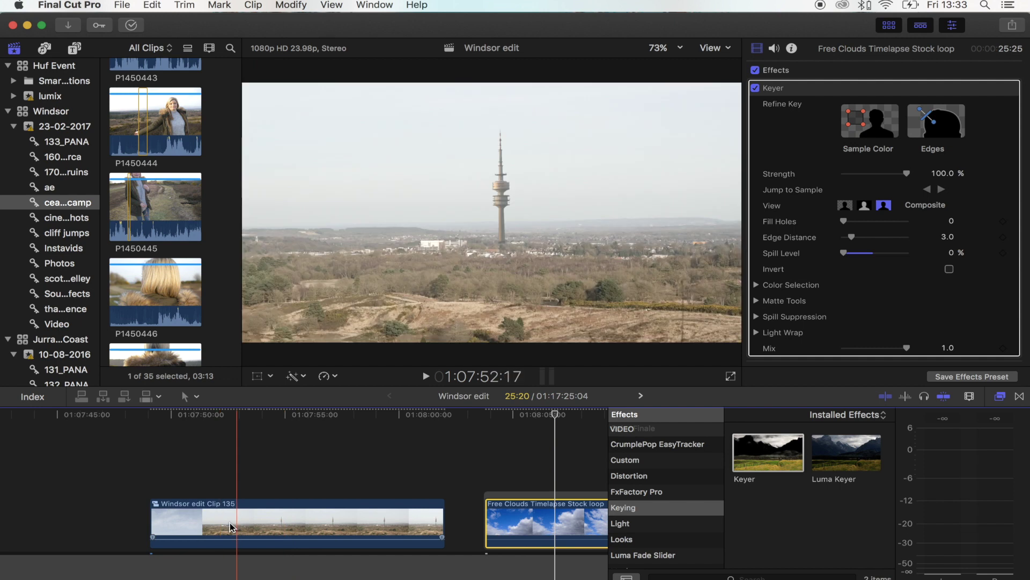
pyautogui.doubleClick(240, 520)
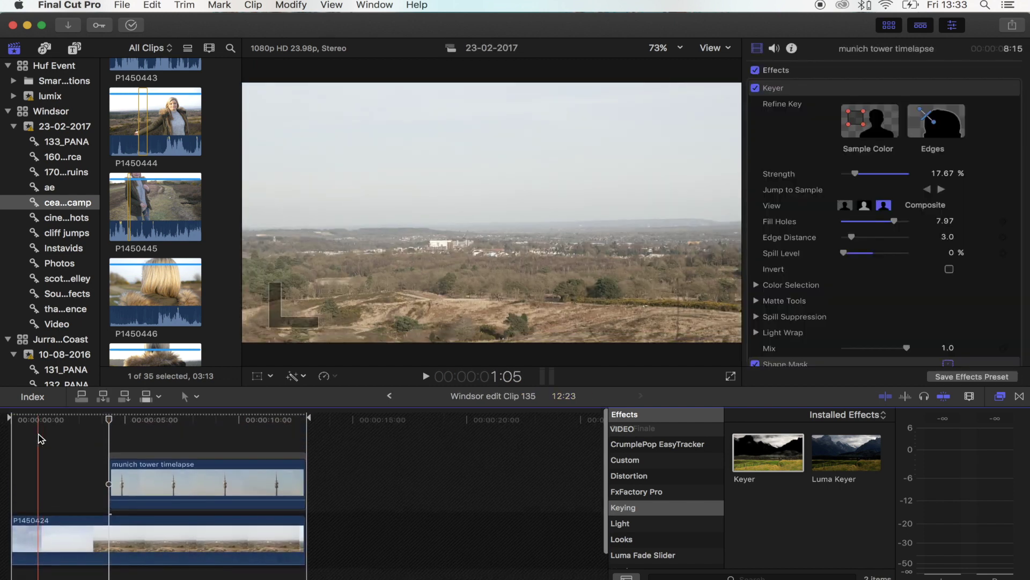
pyautogui.press('super+z')
pyautogui.click(180, 434)
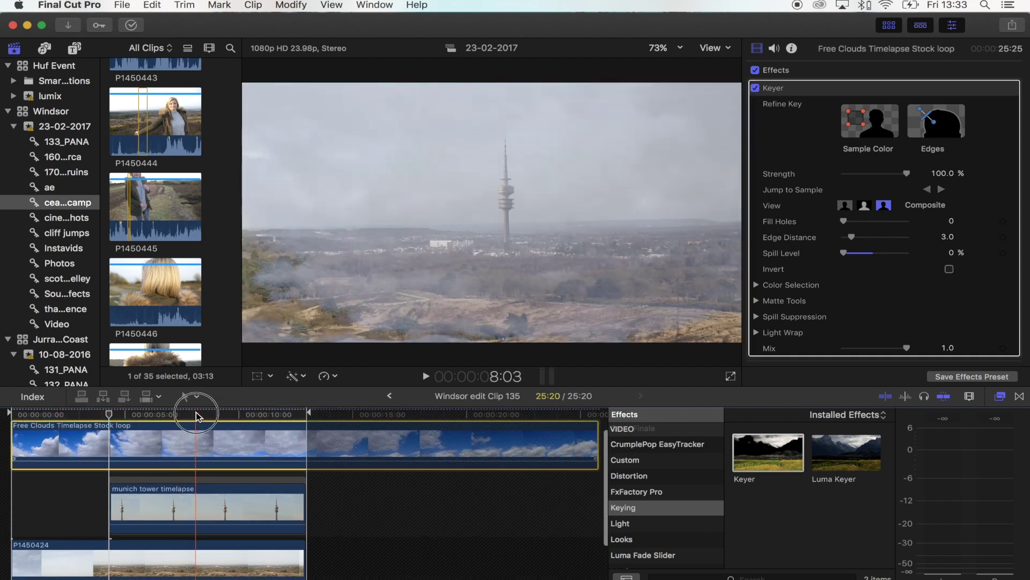
pyautogui.click(197, 416)
pyautogui.scroll(1, 204, 509)
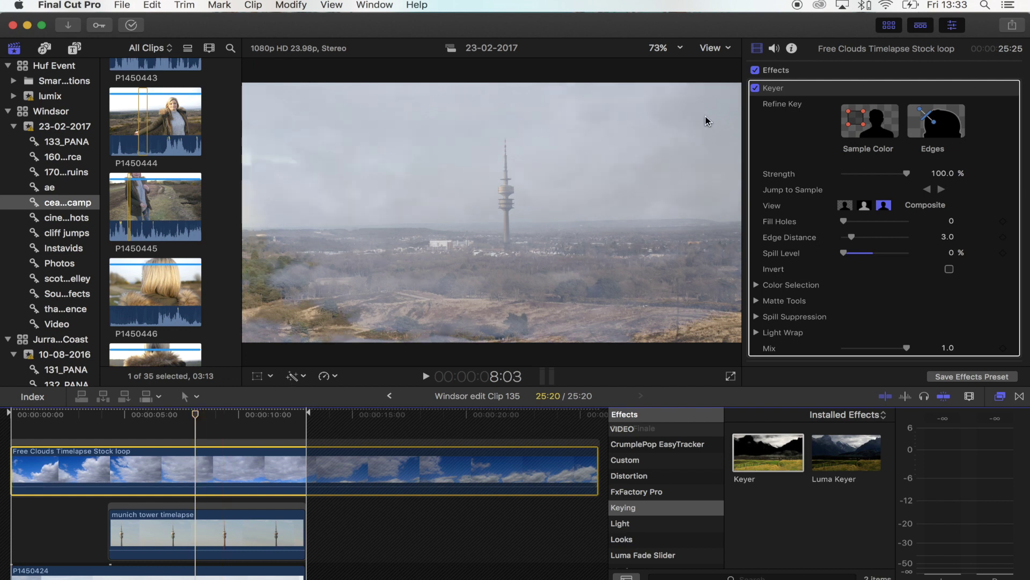
# - Add a Shape Mask to the clouds clip and widen it beyond both side edges of the frame
pyautogui.scroll(-5, 698, 517)
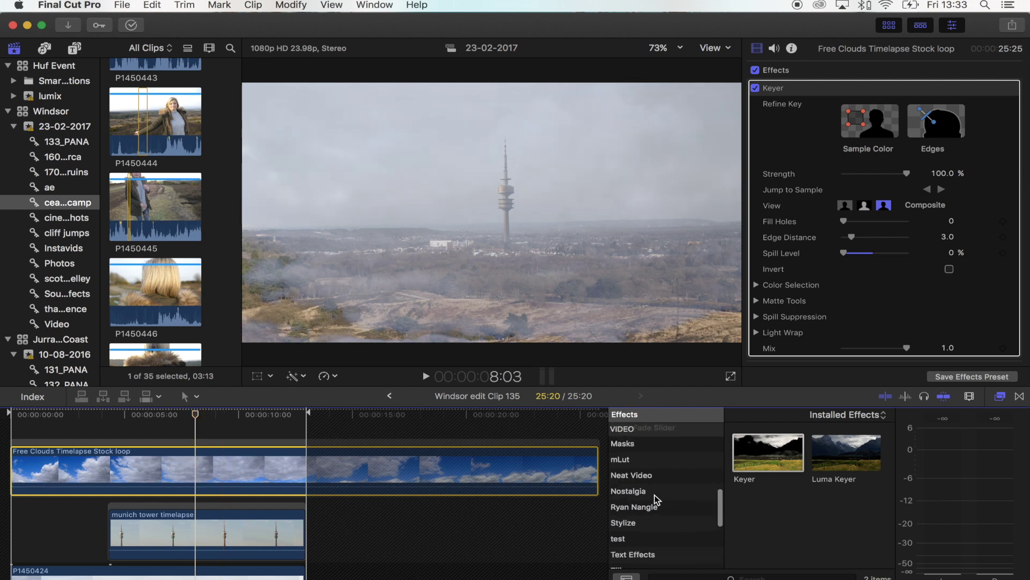
pyautogui.scroll(-4, 655, 494)
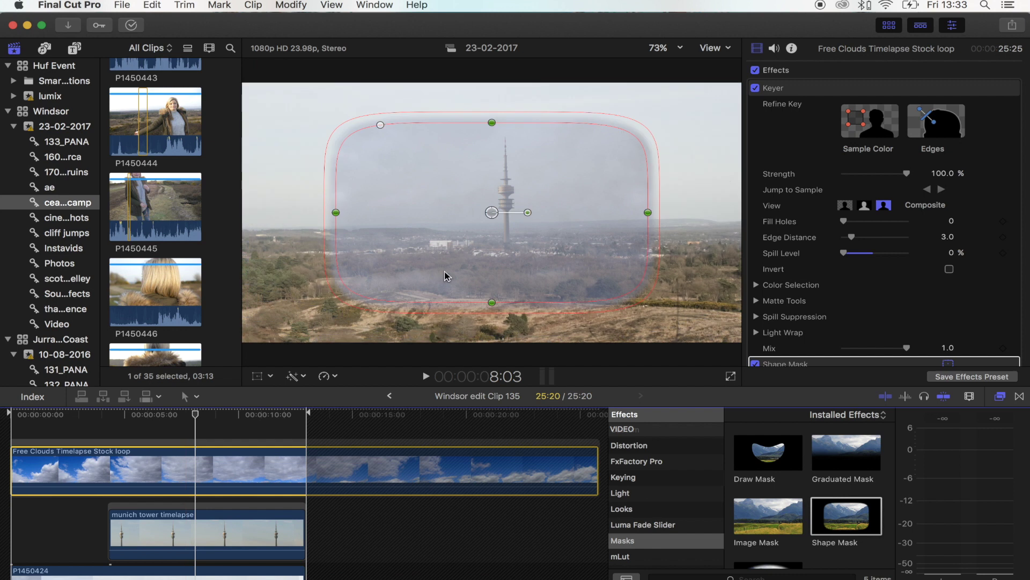
pyautogui.moveTo(335, 212); pyautogui.dragTo(217, 210)
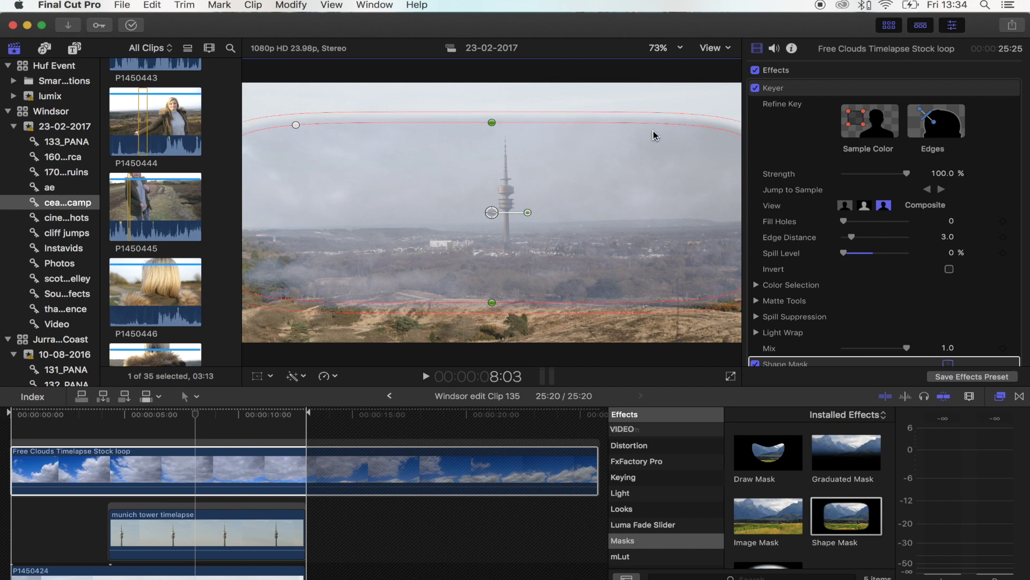
# - Heighten and raise the clouds' shape mask so that it covers only the sky, and widen the feather of its lower edge
pyautogui.moveTo(494, 125); pyautogui.dragTo(493, 85)
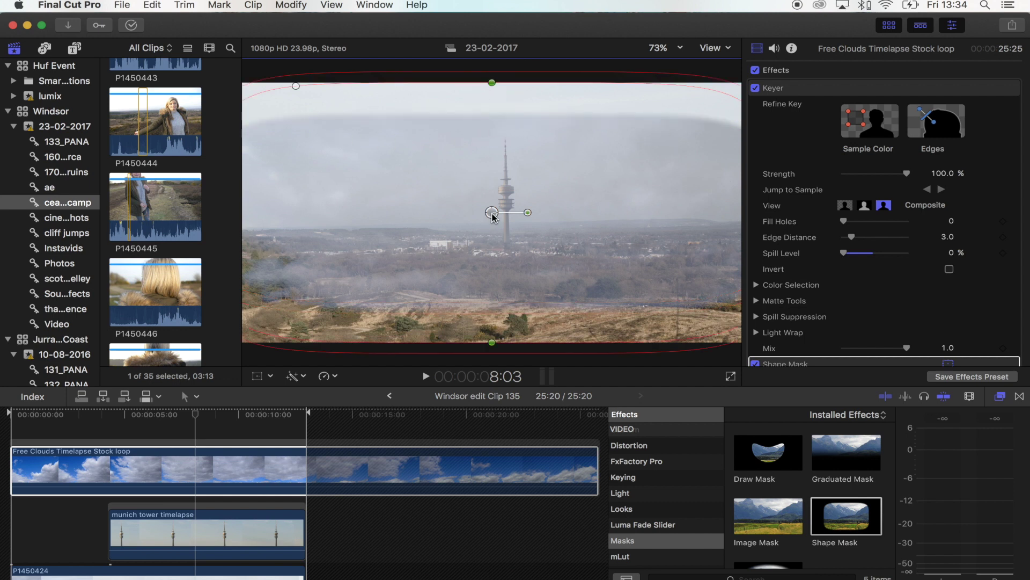
pyautogui.moveTo(495, 157); pyautogui.dragTo(497, 56)
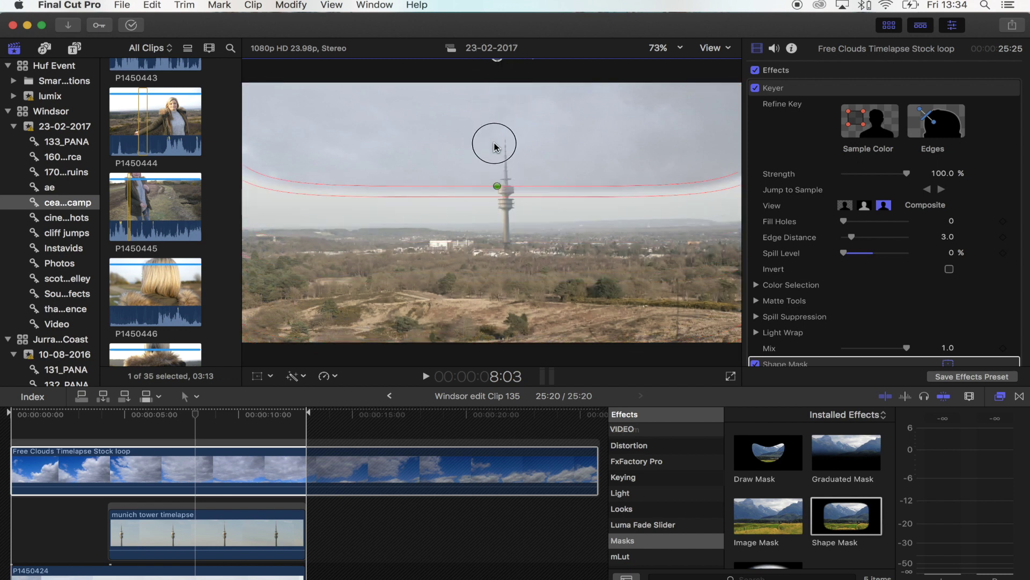
pyautogui.moveTo(511, 197); pyautogui.dragTo(513, 214)
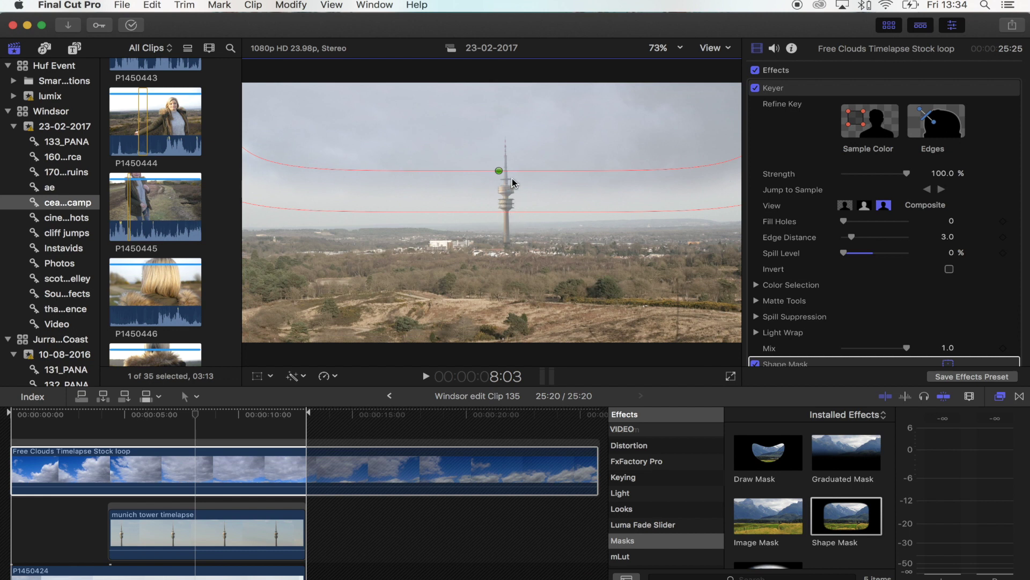
# - Raise the clouds' shape mask further up the sky and play back the masked clouds
pyautogui.moveTo(513, 177); pyautogui.dragTo(521, 150)
pyautogui.click(142, 455)
pyautogui.press('space')
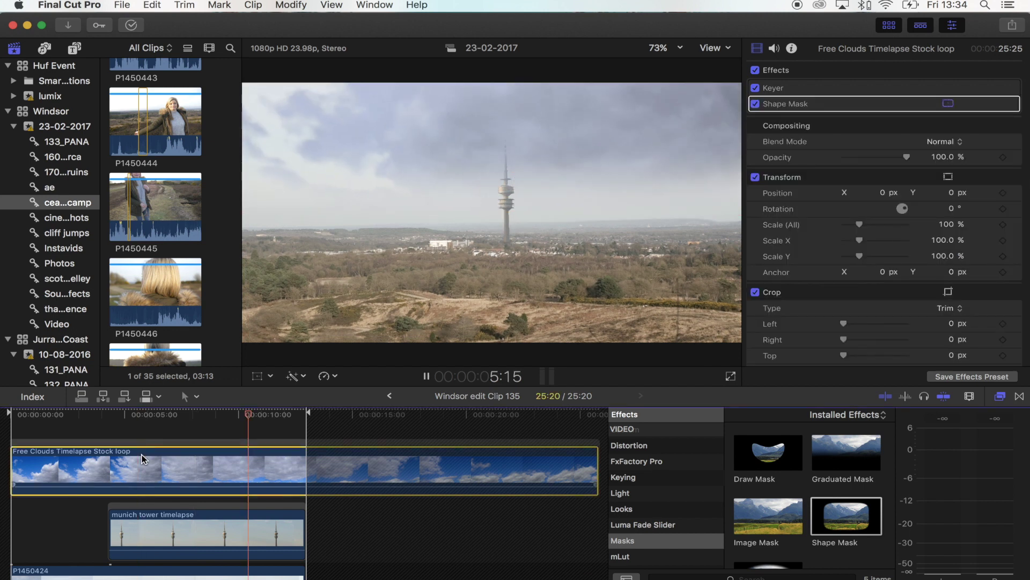
pyautogui.press('space')
# - Move the clouds clip to start together with the munich tower timelapse and give its start a Cross Dissolve of 4:10
pyautogui.moveTo(111, 450); pyautogui.dragTo(198, 444)
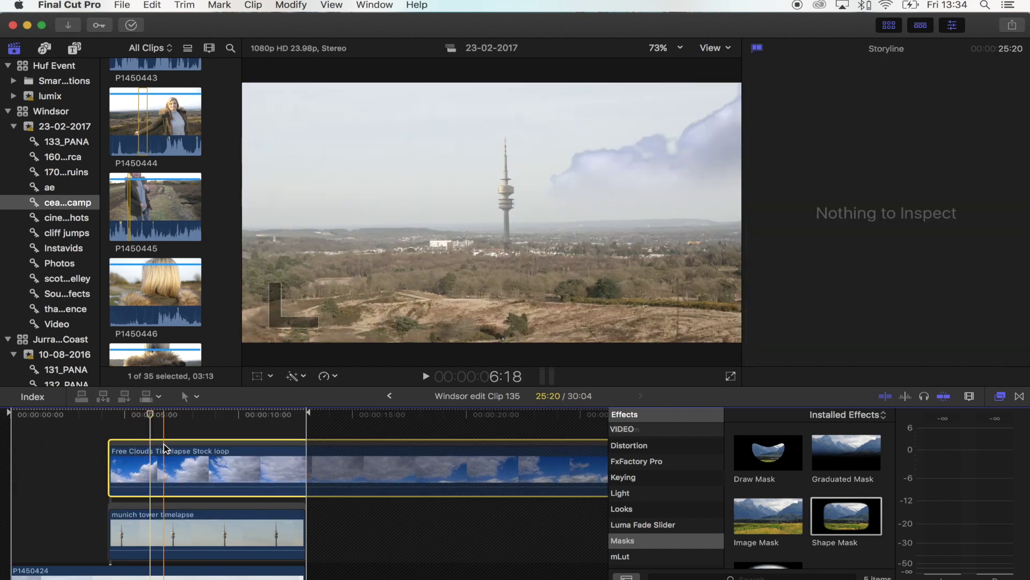
pyautogui.click(109, 465)
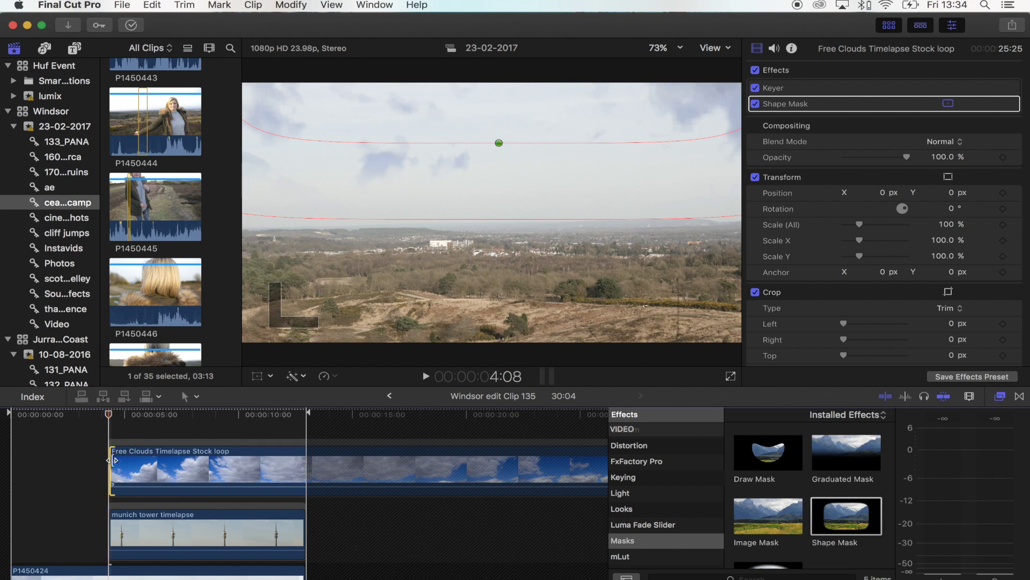
pyautogui.press('super+t')
pyautogui.moveTo(131, 471); pyautogui.dragTo(219, 470)
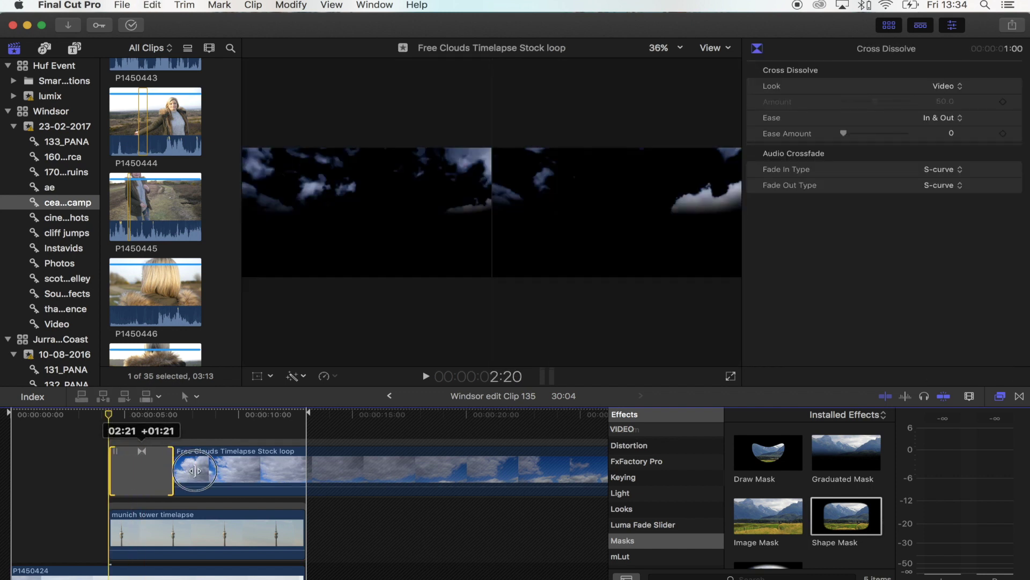
pyautogui.moveTo(145, 414); pyautogui.dragTo(127, 415)
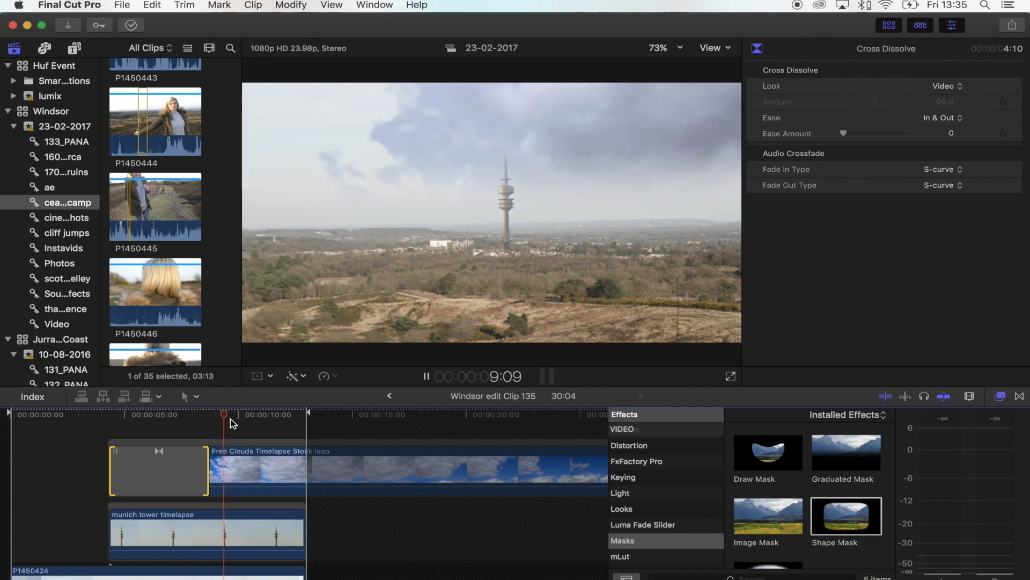
# - Lower the clouds clip's opacity to about 37% and play back the composite in the Windsor edit timeline
pyautogui.click(236, 464)
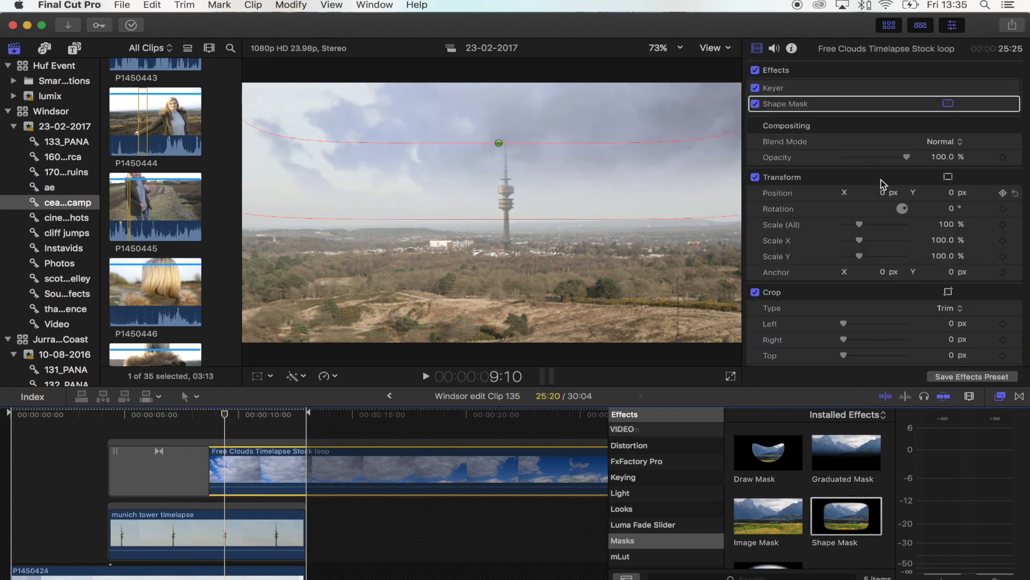
pyautogui.moveTo(875, 164); pyautogui.dragTo(870, 166)
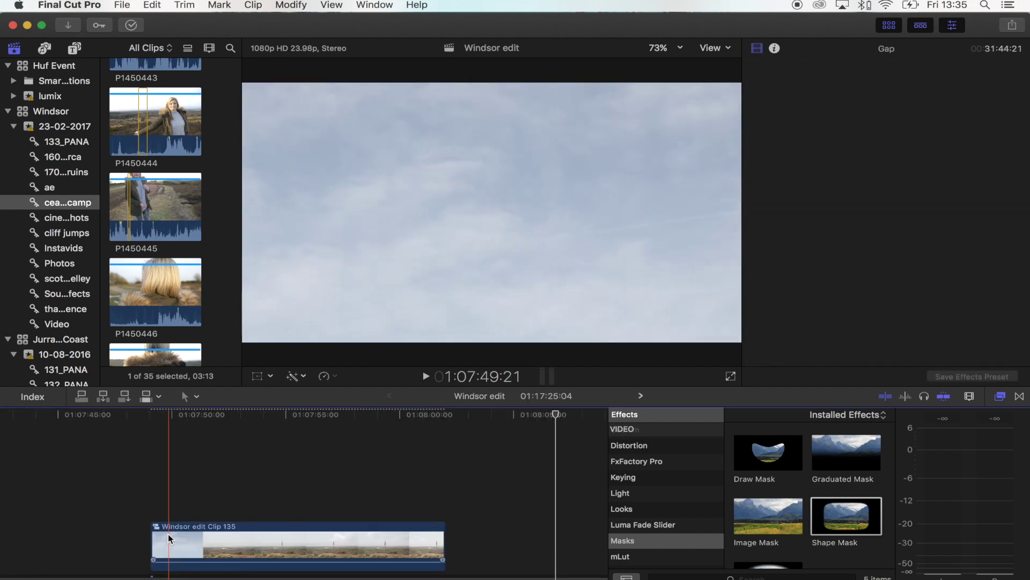
pyautogui.press('space')
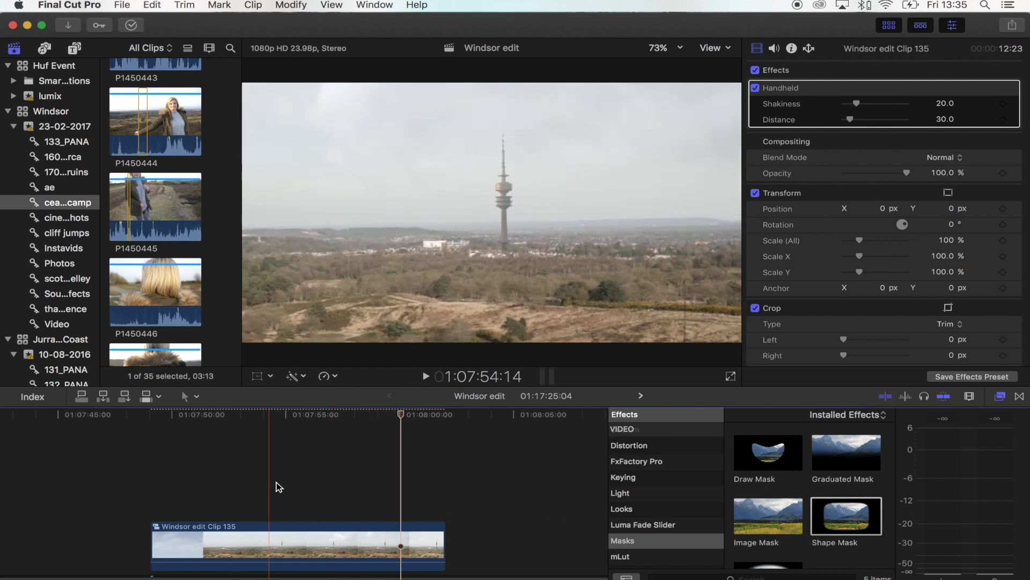
pyautogui.press('space')
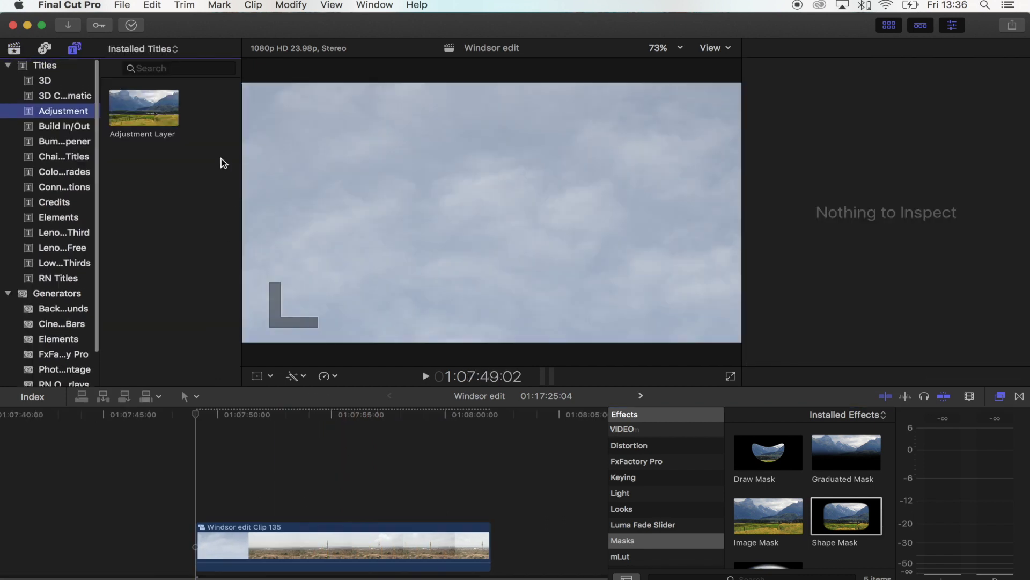
# - Add an Adjustment Layer spanning the whole compound clip and apply the Letterbox effect to it with a 2.35:1 aspect ratio
pyautogui.moveTo(121, 113); pyautogui.dragTo(196, 502)
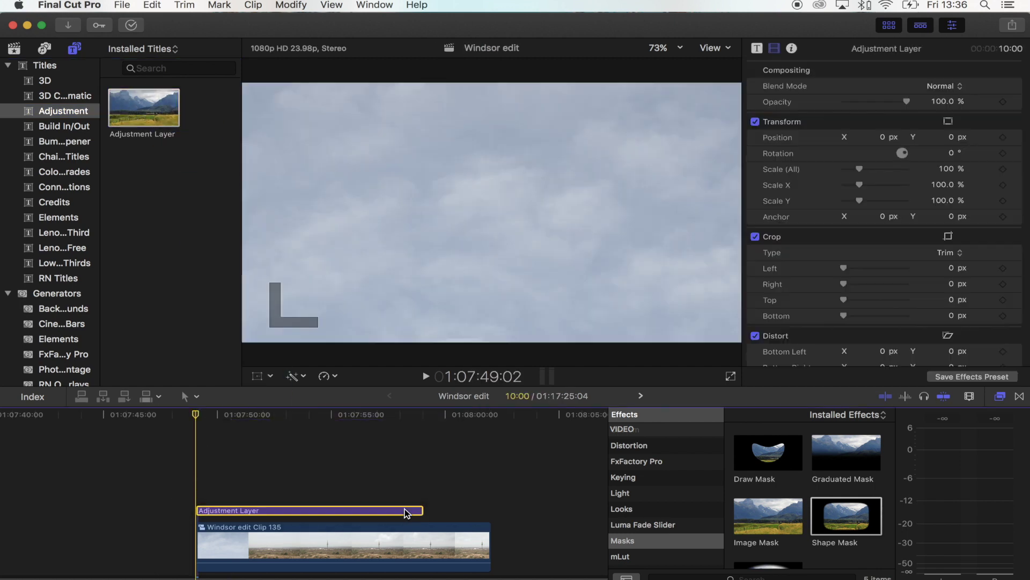
pyautogui.moveTo(423, 511); pyautogui.dragTo(486, 514)
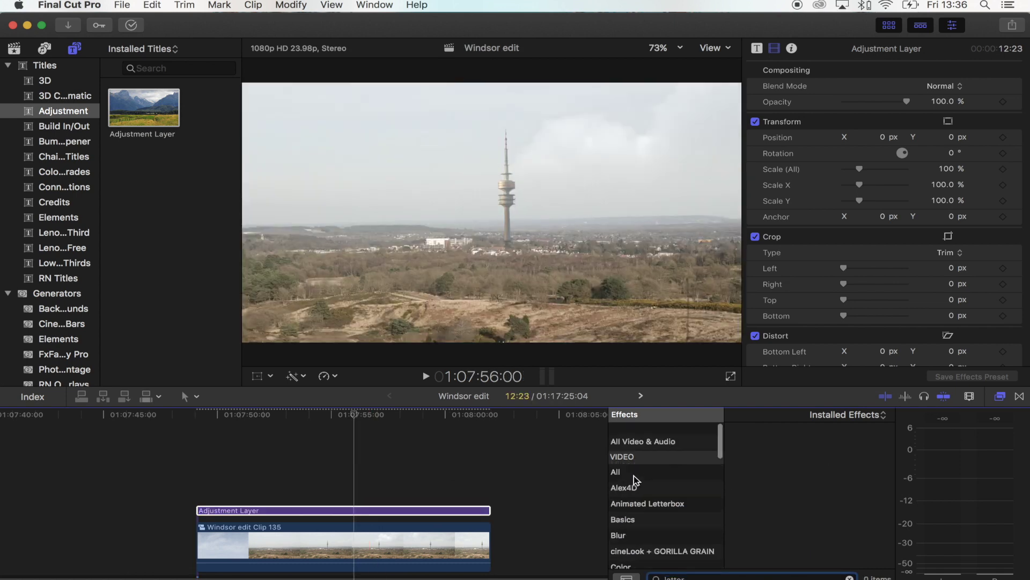
pyautogui.click(642, 434)
pyautogui.doubleClick(755, 502)
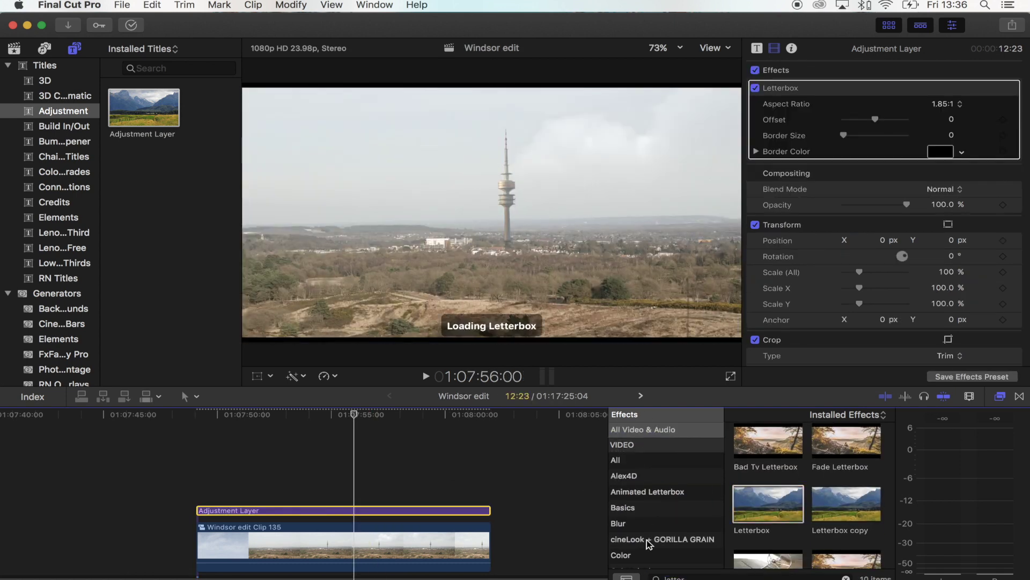
pyautogui.click(646, 542)
pyautogui.click(939, 104)
pyautogui.click(940, 119)
# - Apply the ColorFinale effect to the adjustment layer and add a LUT Utility layer in its controls
pyautogui.scroll(-4, 660, 499)
pyautogui.click(652, 500)
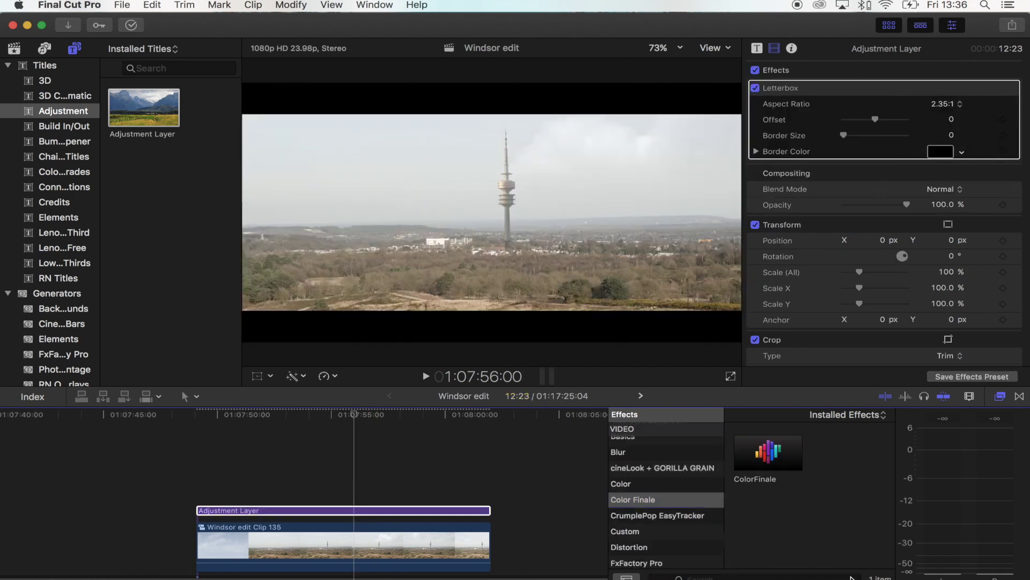
pyautogui.doubleClick(766, 456)
pyautogui.moveTo(495, 332); pyautogui.dragTo(499, 300)
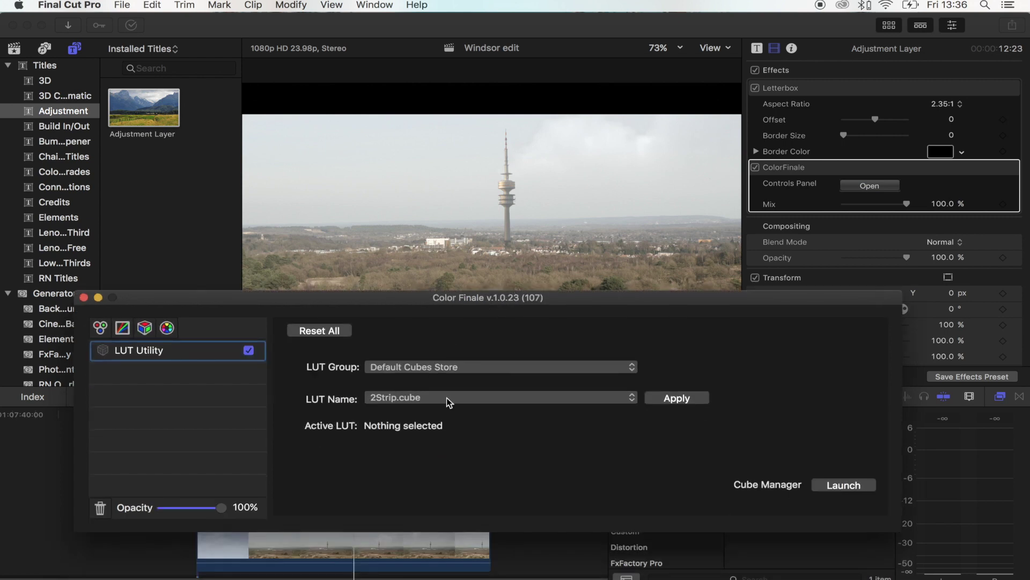
# - Apply Orange dolphin OG.cube from the Explorer LUT Pack and close the Color Finale controls
pyautogui.click(419, 366)
pyautogui.click(390, 378)
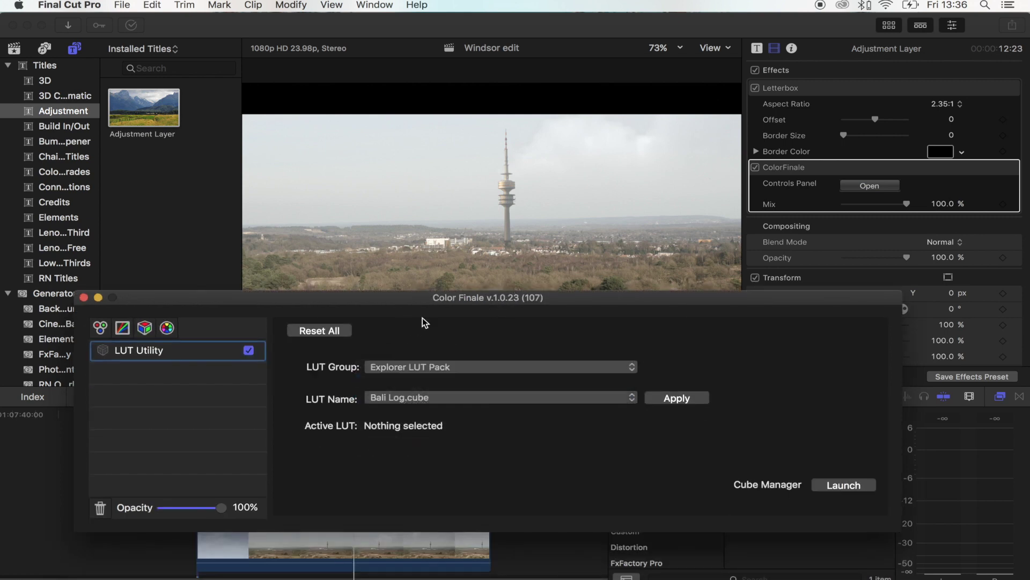
pyautogui.click(434, 393)
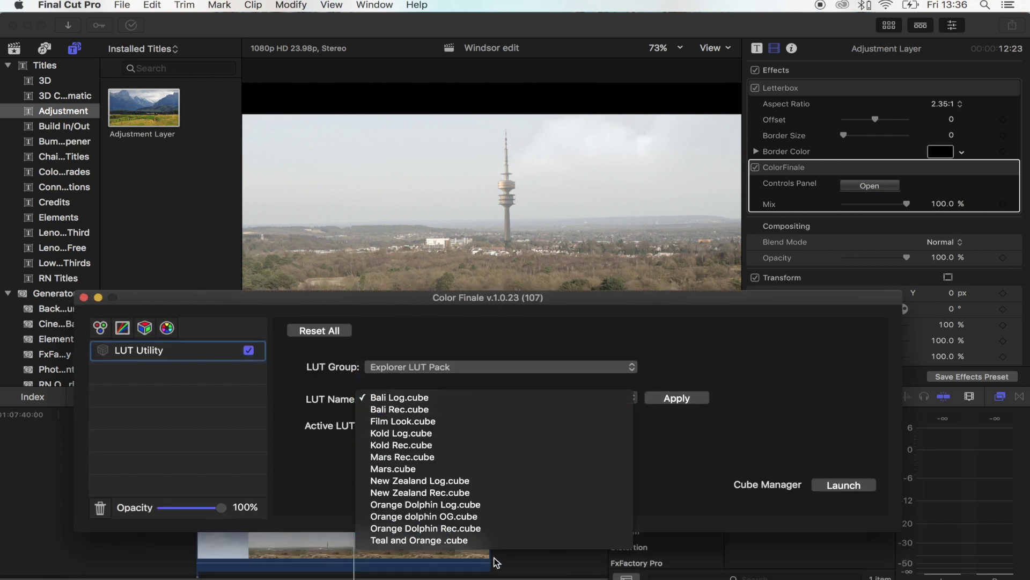
pyautogui.click(453, 516)
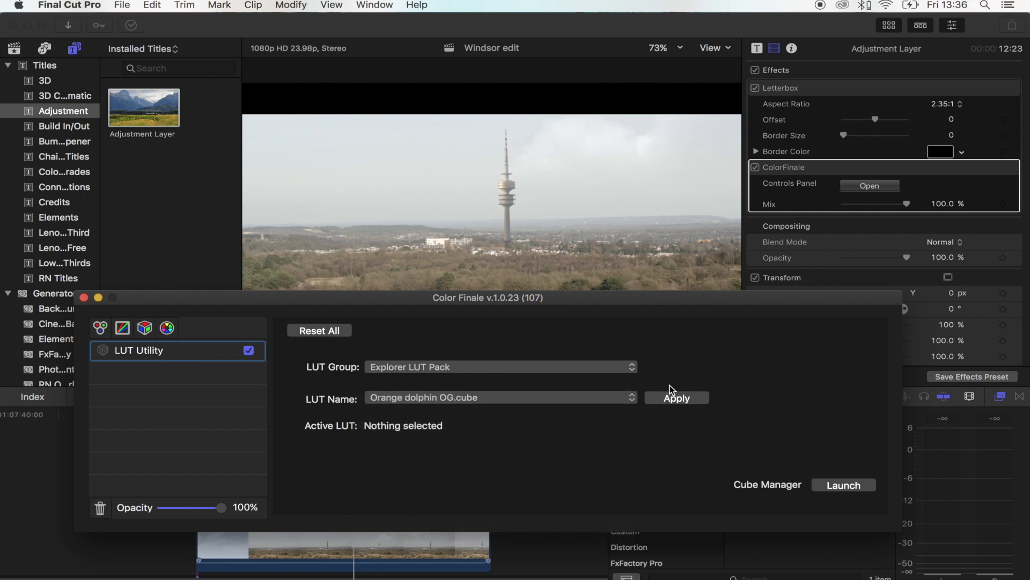
pyautogui.click(671, 398)
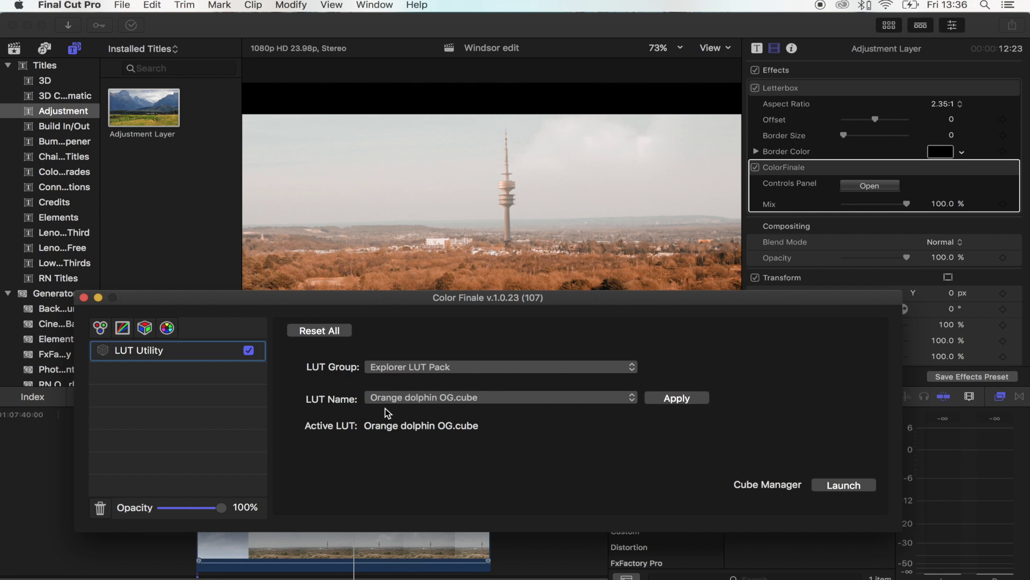
pyautogui.click(84, 297)
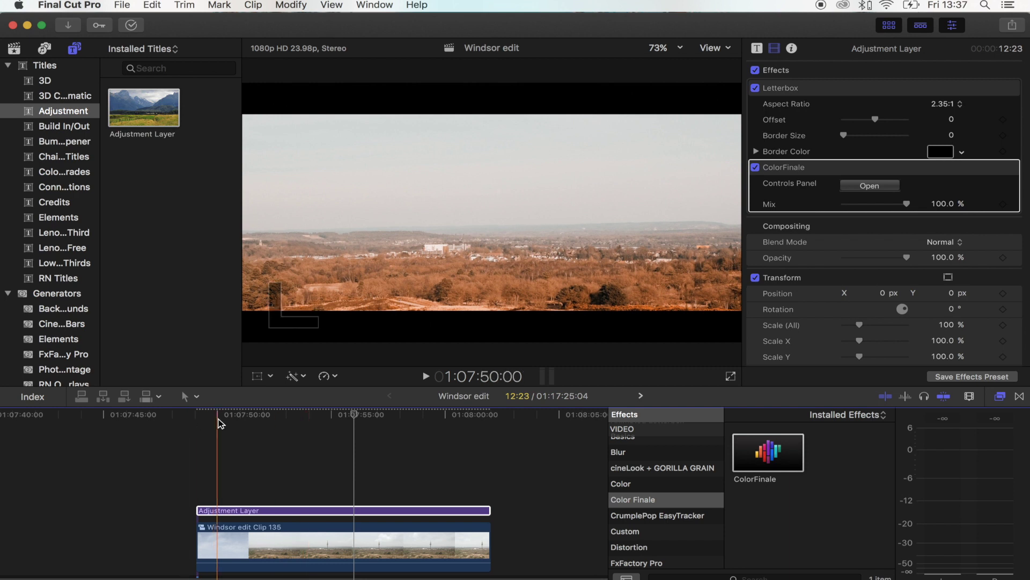
# - Play back the graded shot and set the adjustment layer's Letterbox offset to -0.19
pyautogui.press('space')
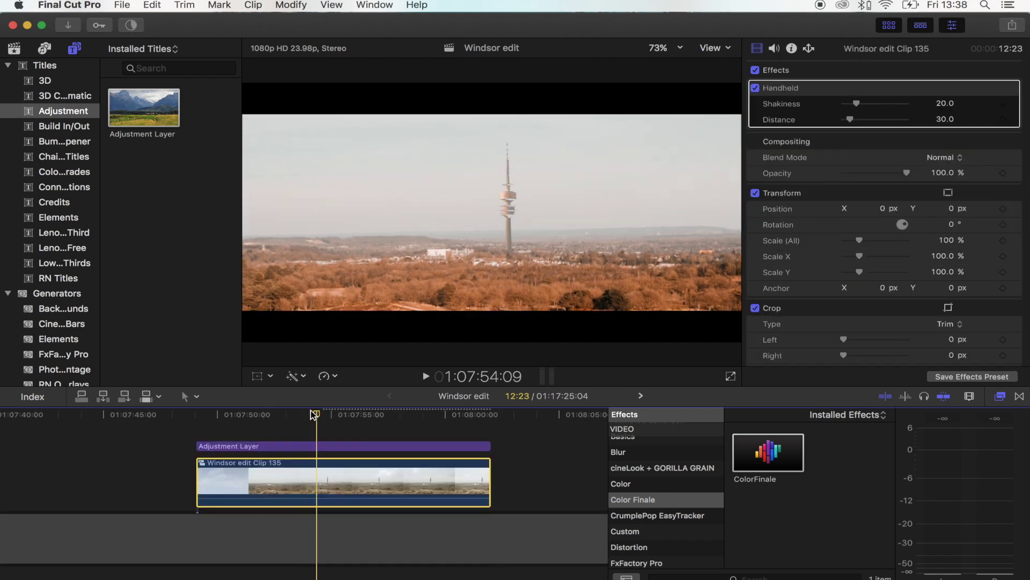
pyautogui.scroll(-2, 309, 437)
pyautogui.scroll(3, 308, 437)
pyautogui.click(310, 445)
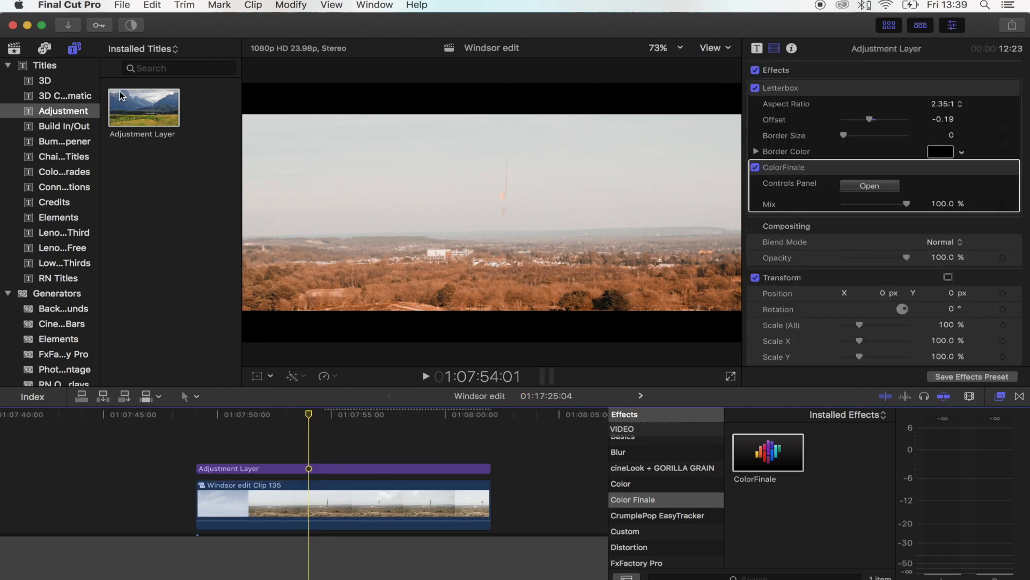
# - Find the Whoosh 01 sound effect in the sound effects library and place it in the timeline under the tower shot
pyautogui.click(42, 50)
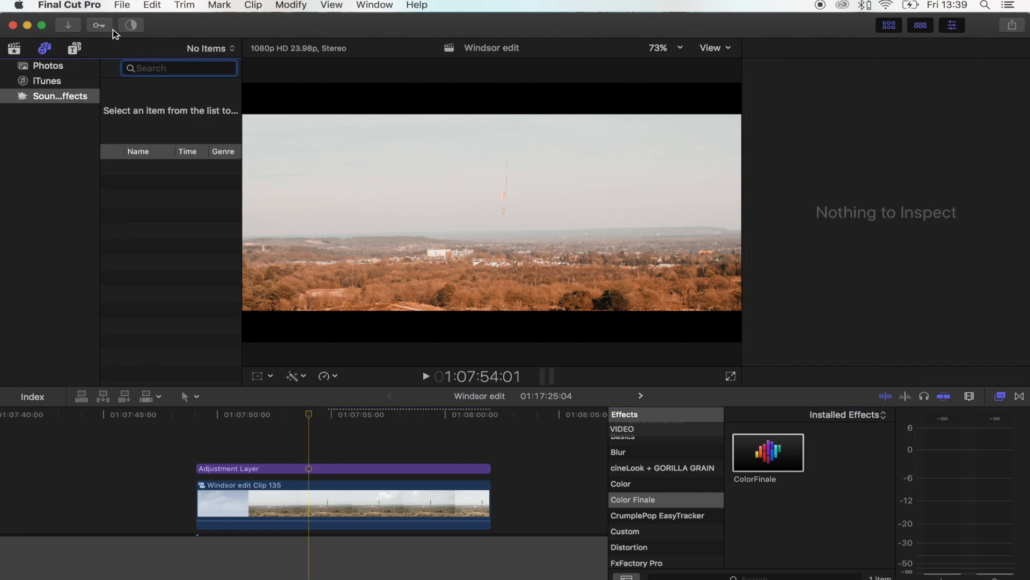
pyautogui.click(131, 27)
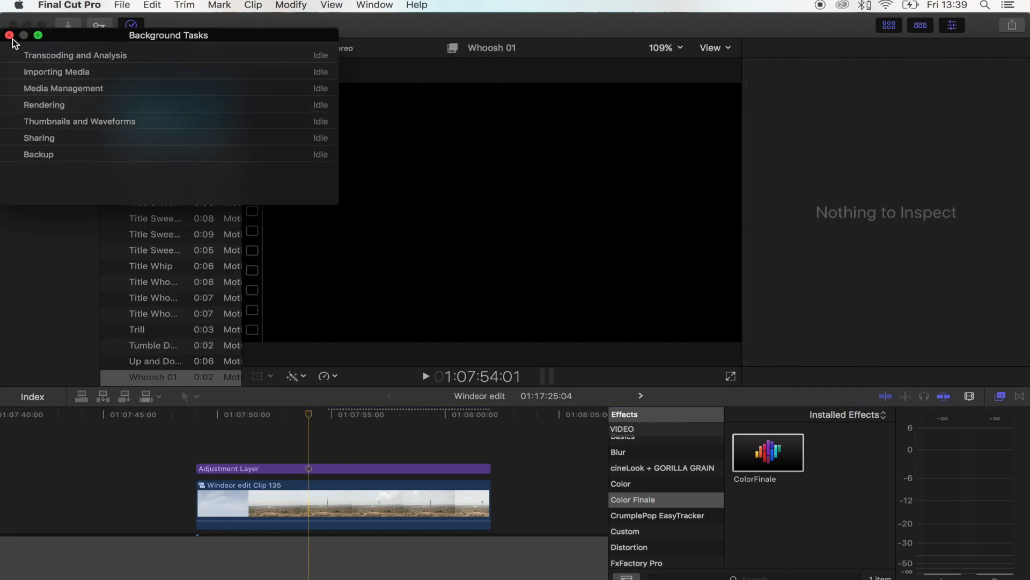
pyautogui.scroll(-5, 177, 179)
pyautogui.click(173, 241)
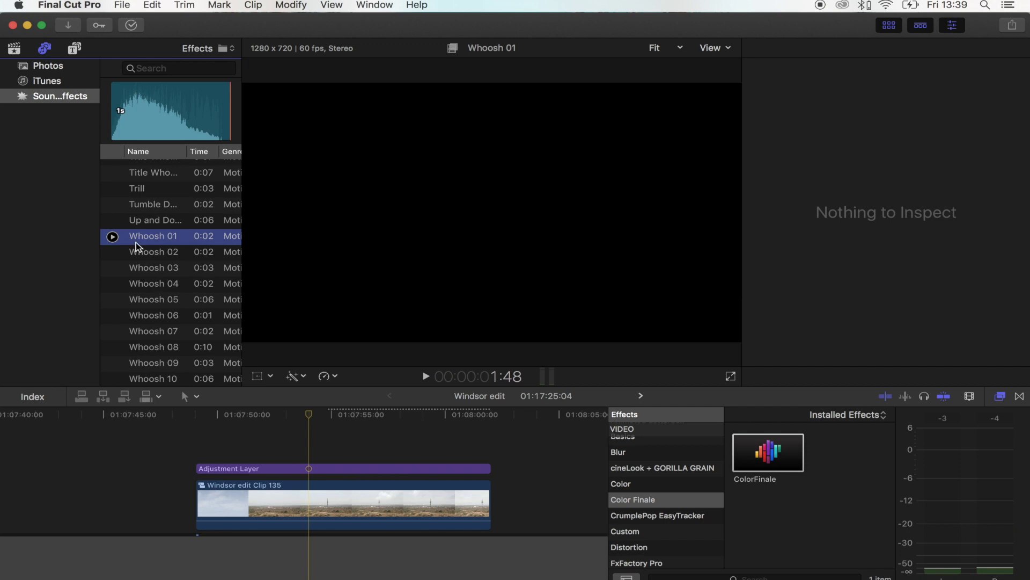
pyautogui.moveTo(147, 242); pyautogui.dragTo(270, 428)
# - Move the Whoosh 01 clip to start at 01:07:53:18, where the tower appears, and play it back
pyautogui.scroll(-4, 274, 455)
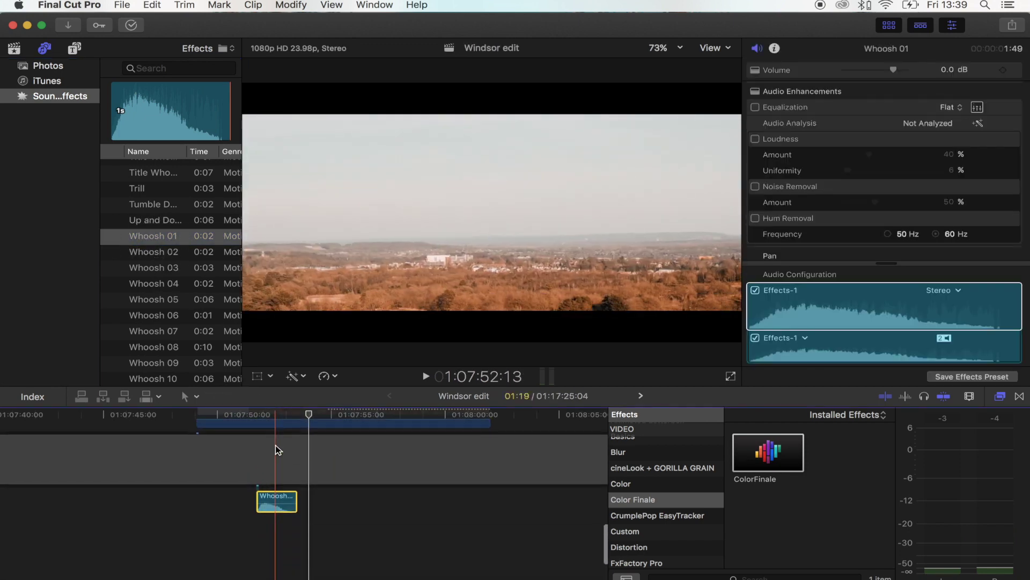
pyautogui.moveTo(278, 496); pyautogui.dragTo(306, 500)
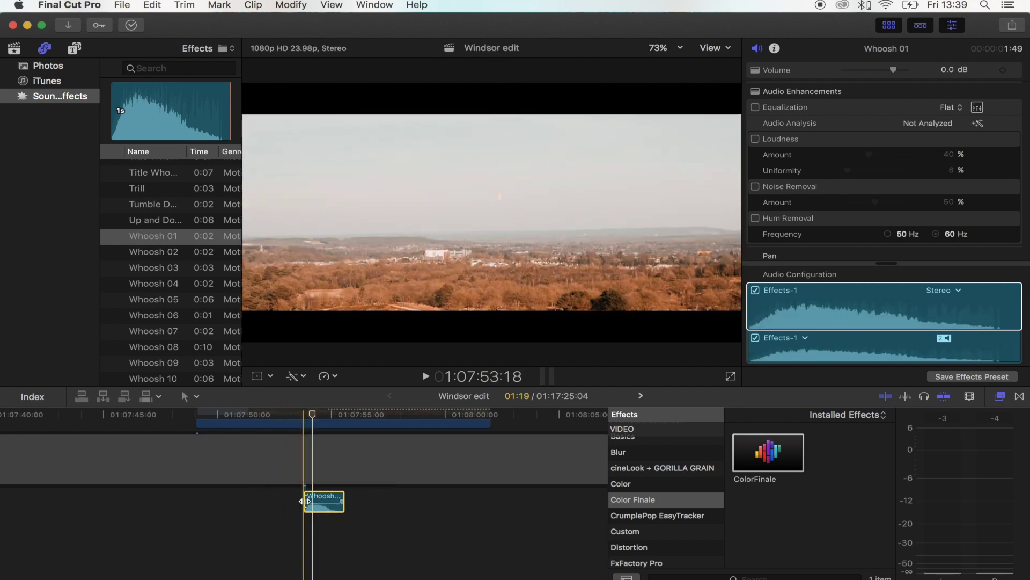
pyautogui.press('space')
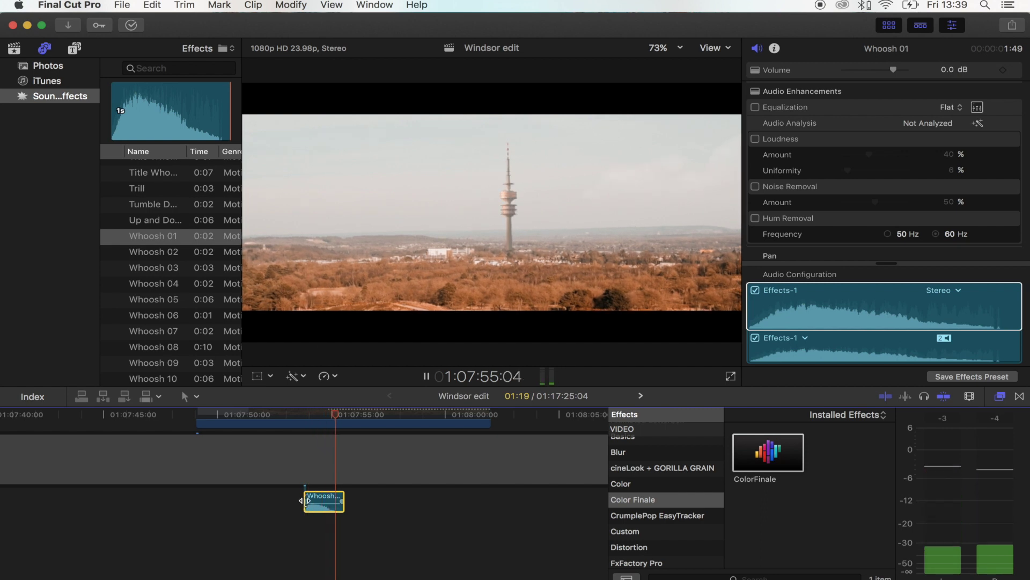
# - Retime the Whoosh 01 clip to 70% speed and play back the slowed sound with the tower's appearance
pyautogui.click(316, 517)
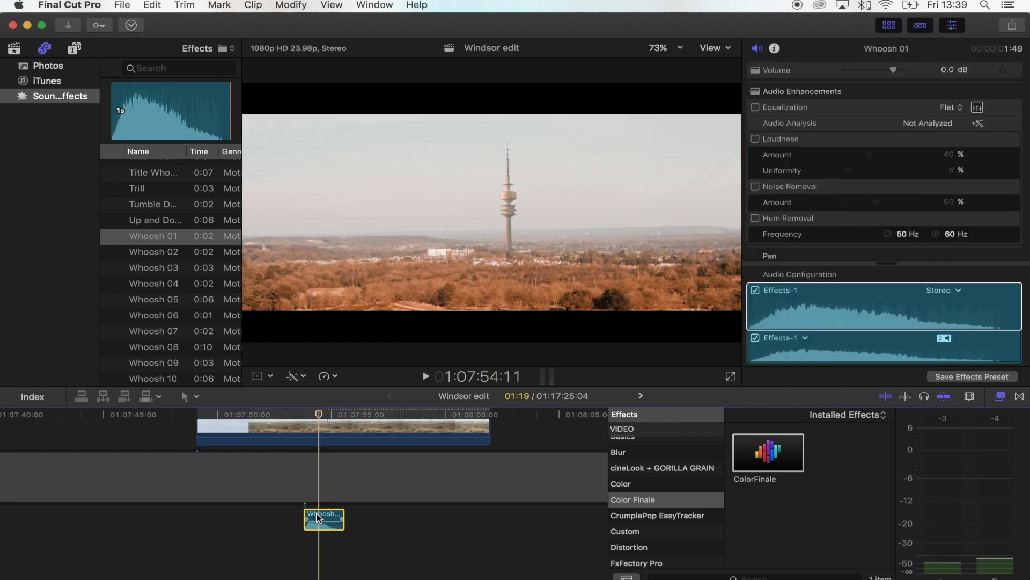
pyautogui.press('super+r')
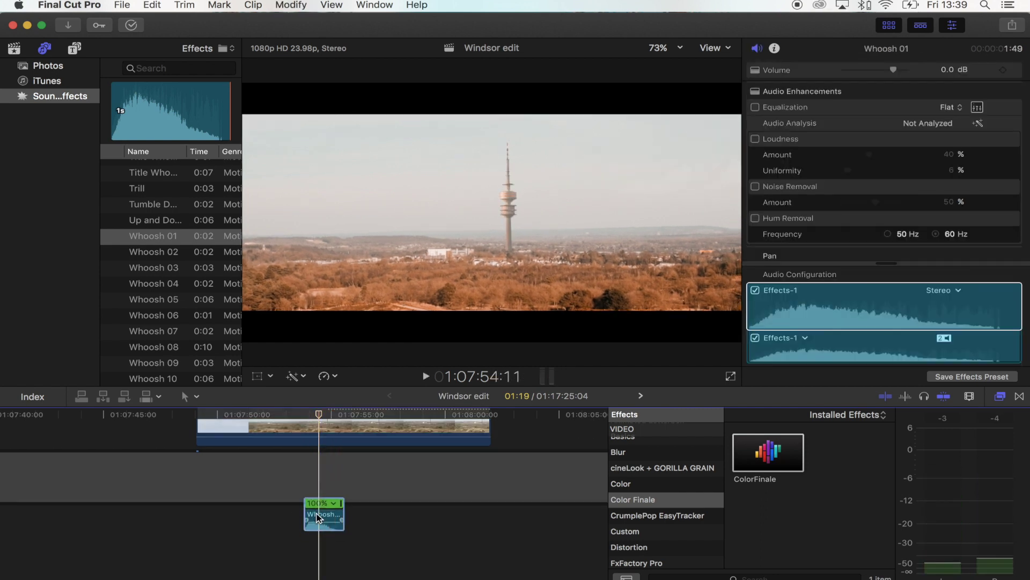
pyautogui.click(319, 517)
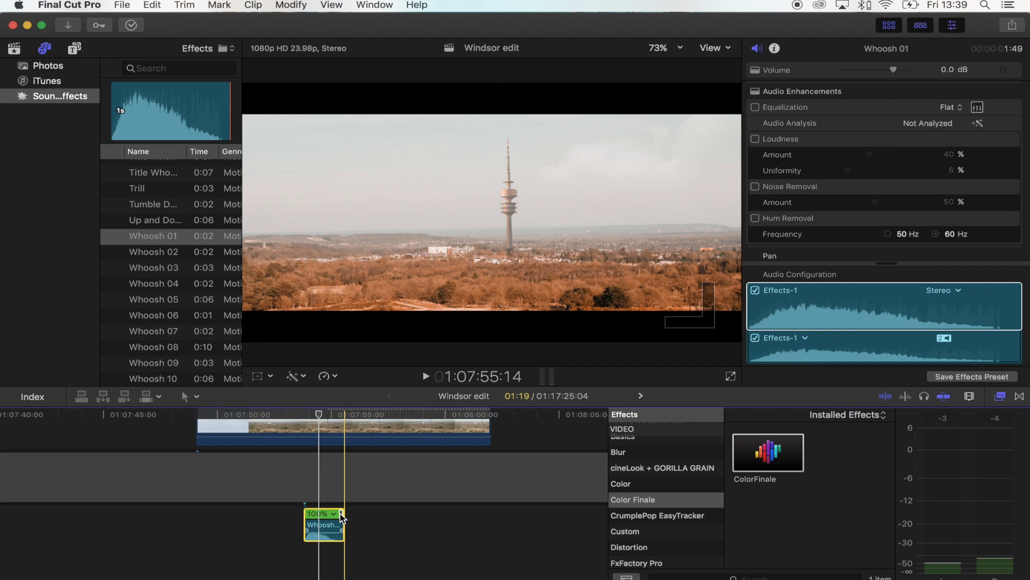
pyautogui.moveTo(340, 513); pyautogui.dragTo(354, 522)
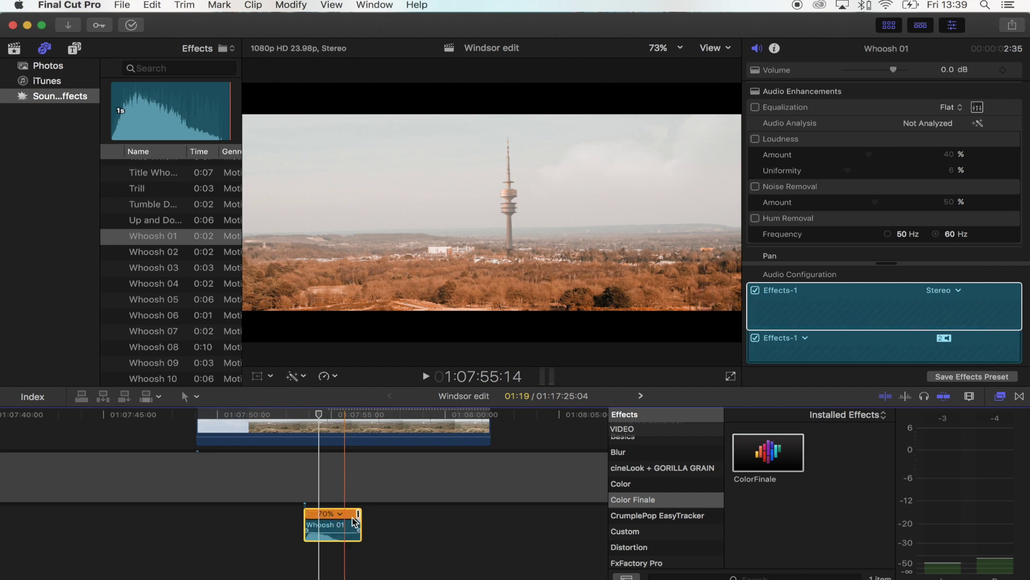
pyautogui.click(319, 529)
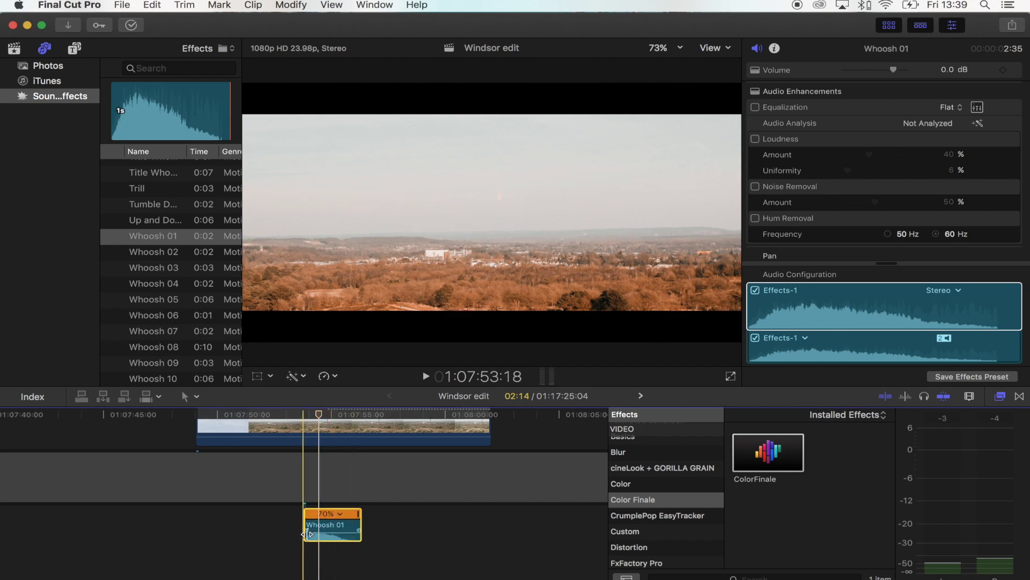
pyautogui.press('space')
pyautogui.press('space')
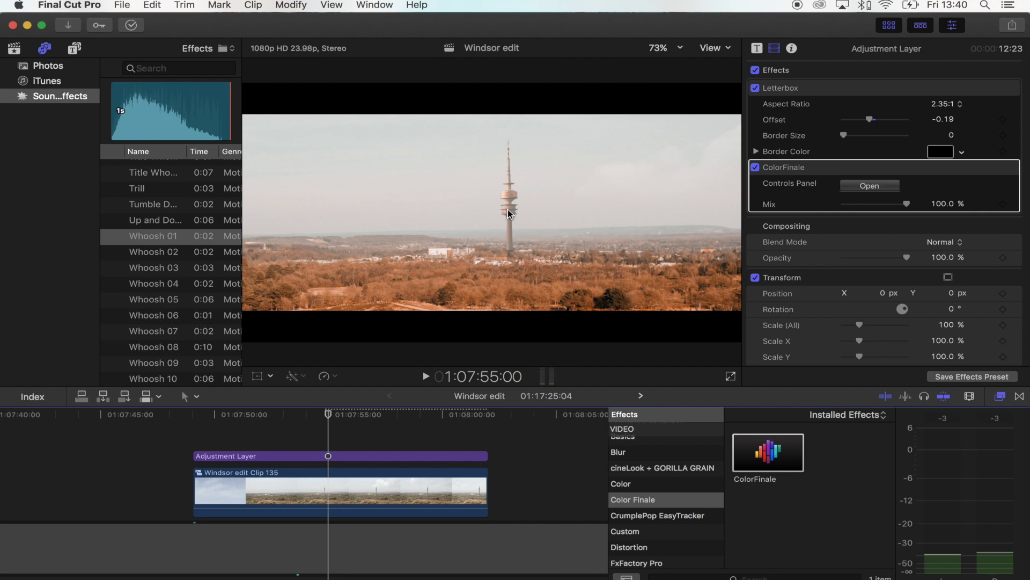
# - Place the Nova generator above the adjustment layer and trim its start to a 7:09 length with a transition at the beginning
pyautogui.scroll(3, 327, 441)
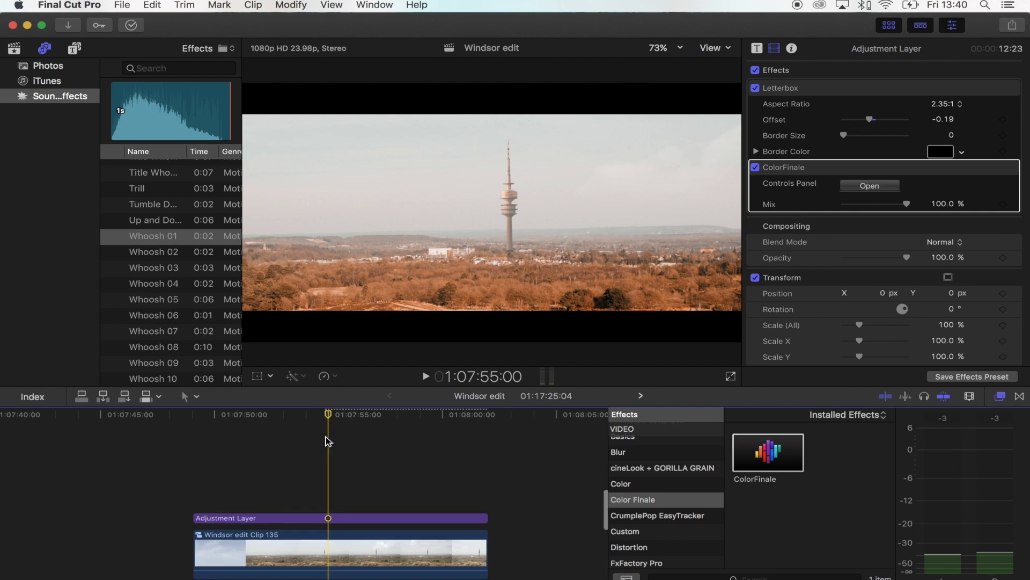
pyautogui.click(74, 48)
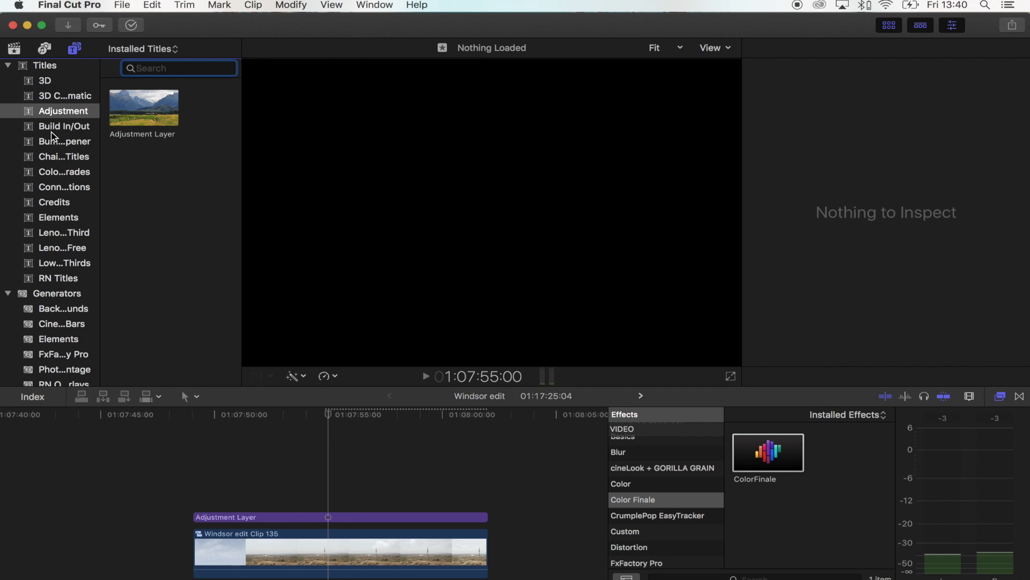
pyautogui.scroll(-3, 61, 265)
pyautogui.click(53, 256)
pyautogui.moveTo(144, 268); pyautogui.dragTo(223, 467)
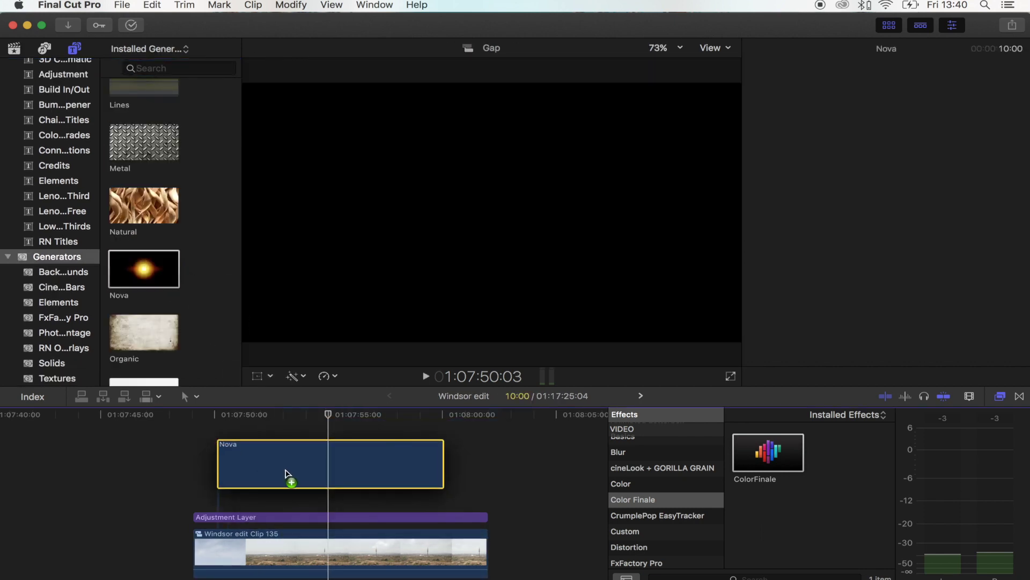
pyautogui.click(295, 416)
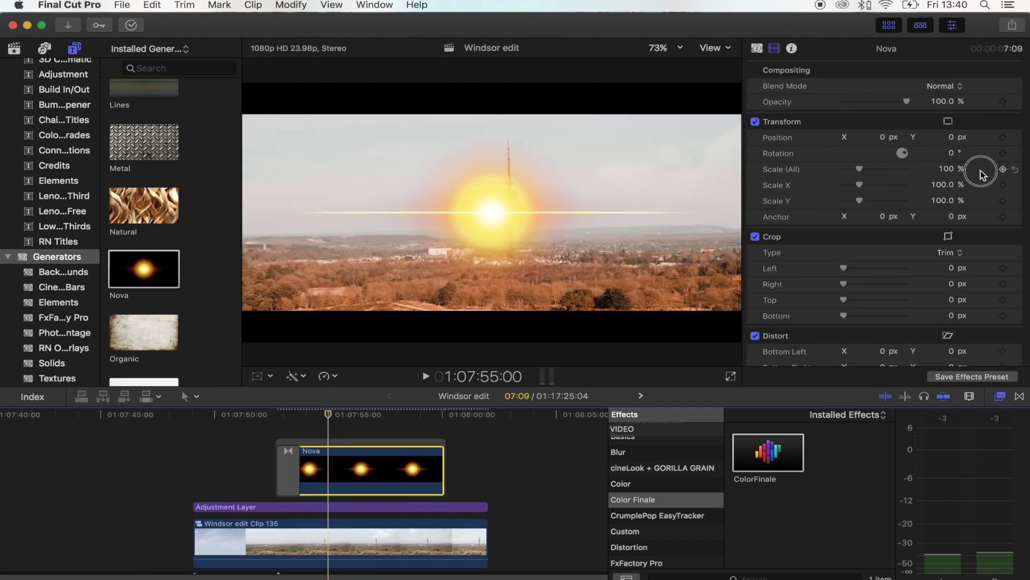
# - Scale the Nova generator to 400% and set its blend mode to Screen
pyautogui.moveTo(980, 170); pyautogui.dragTo(984, 170)
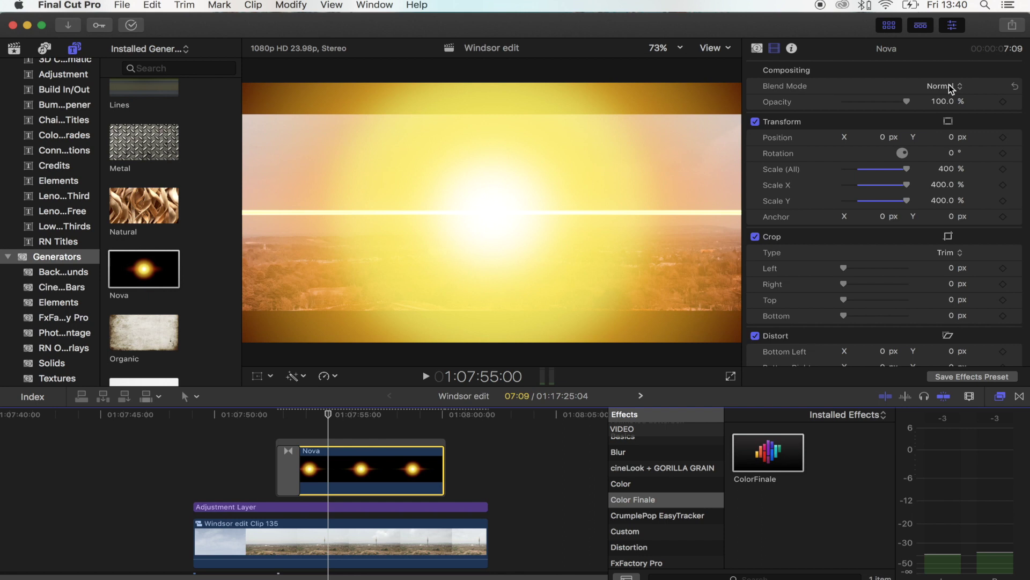
pyautogui.click(949, 85)
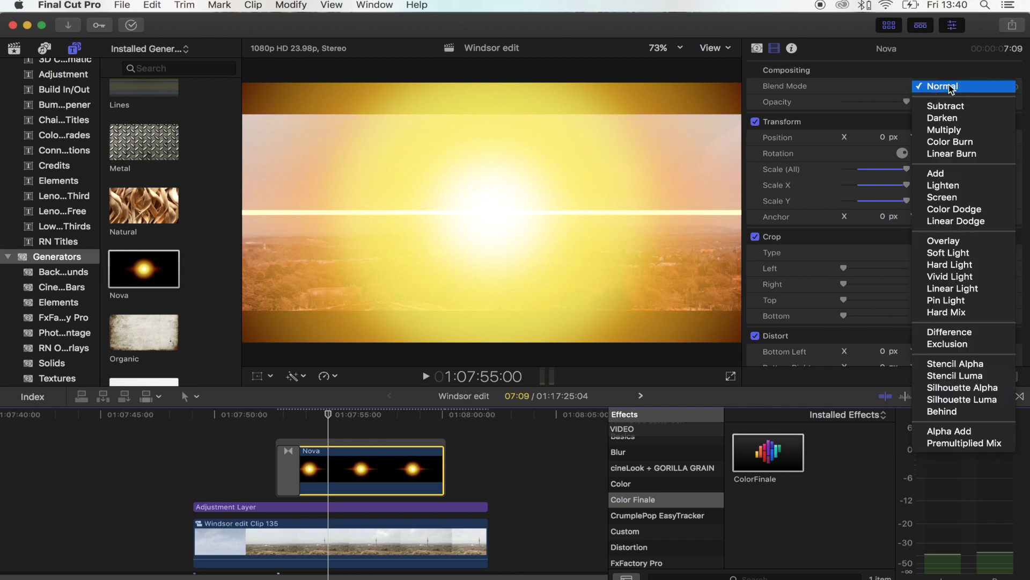
pyautogui.click(959, 199)
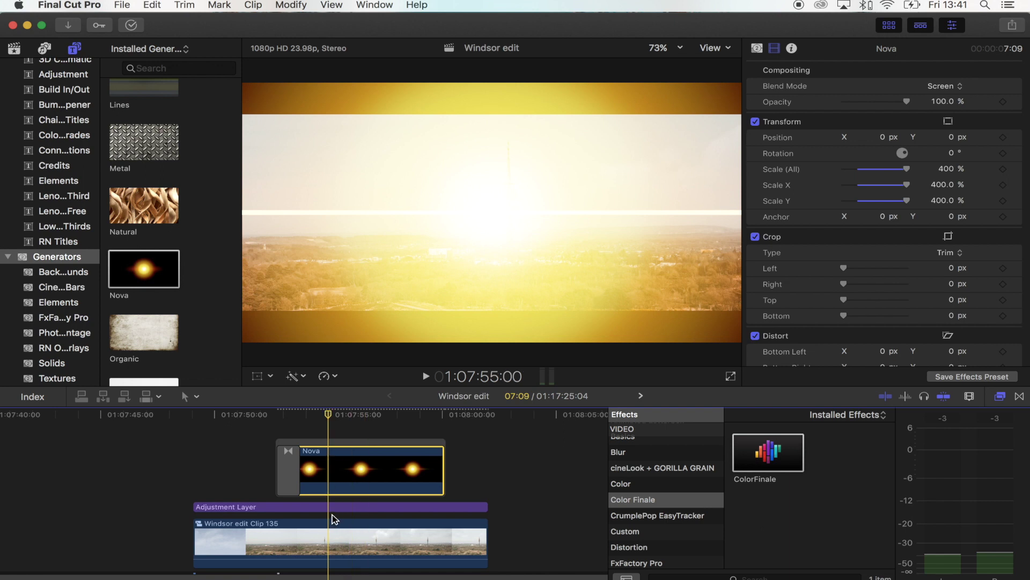
# - Move the adjustment layer above Nova and reposition the flare beyond the frame's upper-left corner, at X -1200.6 px and Y 896.5 px
pyautogui.moveTo(334, 507); pyautogui.dragTo(324, 418)
pyautogui.click(326, 481)
pyautogui.click(252, 376)
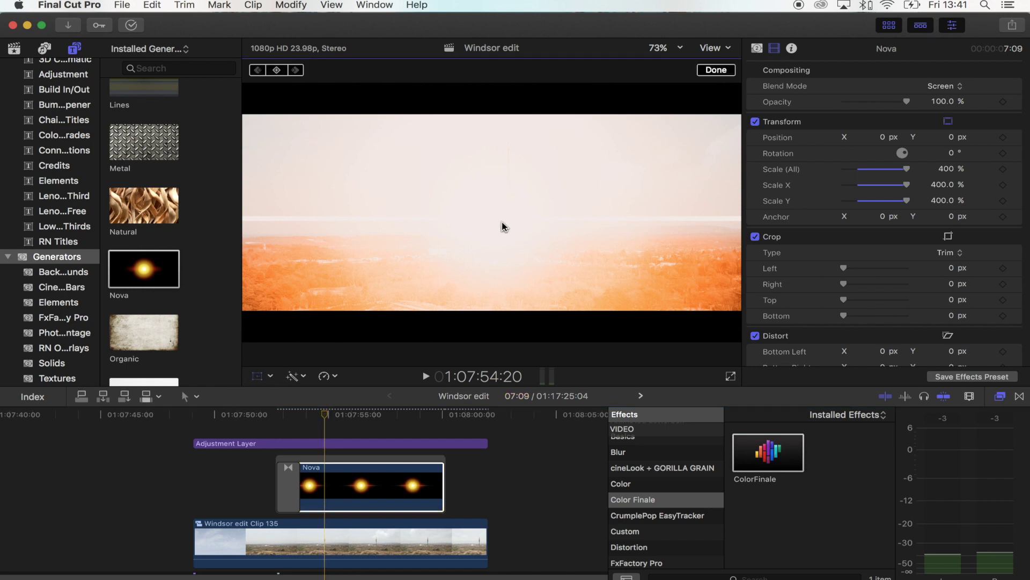
pyautogui.click(505, 264)
pyautogui.moveTo(505, 264); pyautogui.dragTo(180, 151)
pyautogui.moveTo(421, 225); pyautogui.dragTo(506, 203)
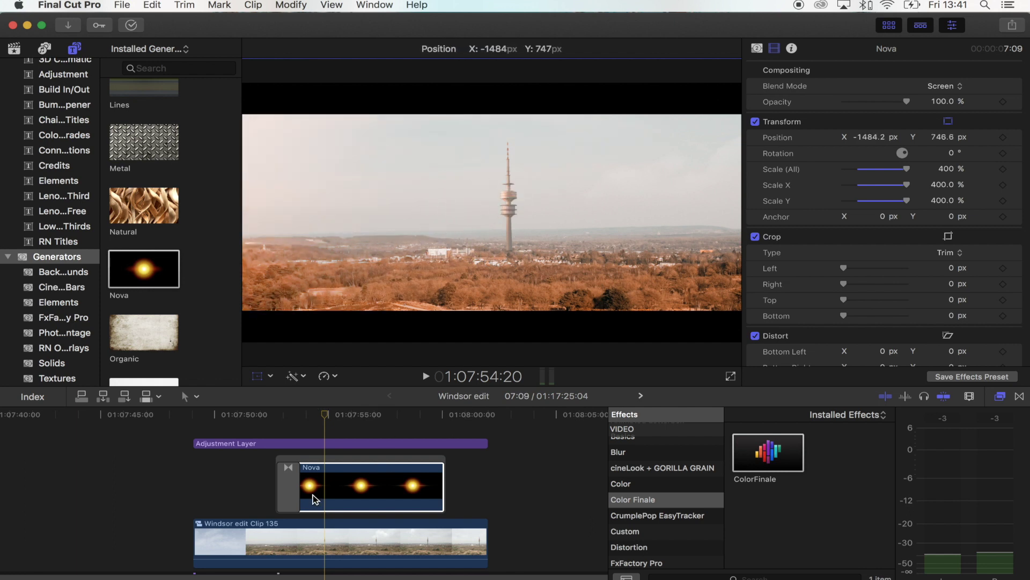
pyautogui.moveTo(315, 499); pyautogui.dragTo(343, 479)
pyautogui.moveTo(282, 199); pyautogui.dragTo(343, 160)
# - Finish the Nova transform and scrub through the shot from 01:07:53:18 to review the flare with the tower
pyautogui.moveTo(318, 418)
pyautogui.mouseDown()
pyautogui.moveTo(288, 416)
pyautogui.moveTo(300, 416)
pyautogui.mouseUp()
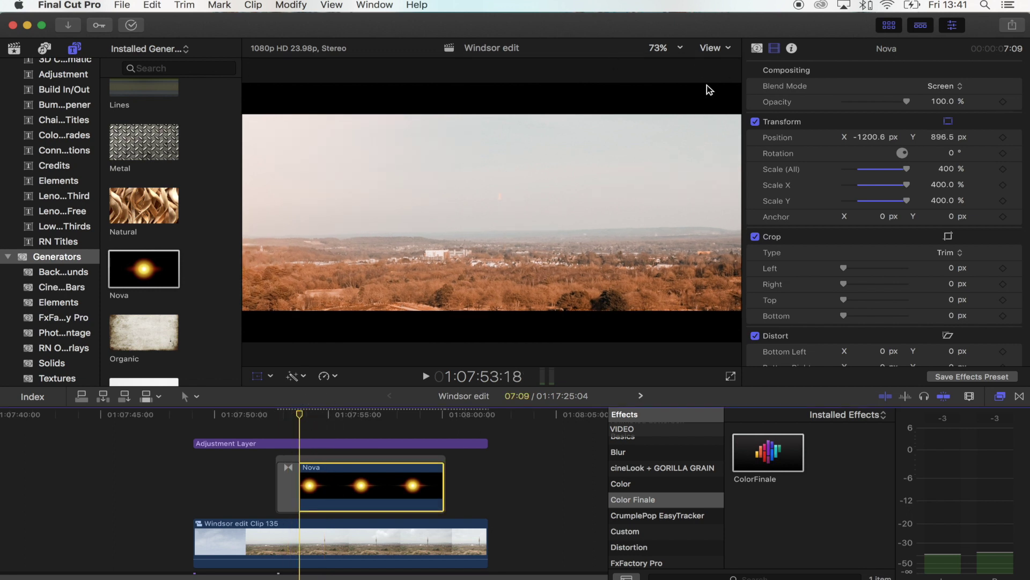
pyautogui.click(259, 378)
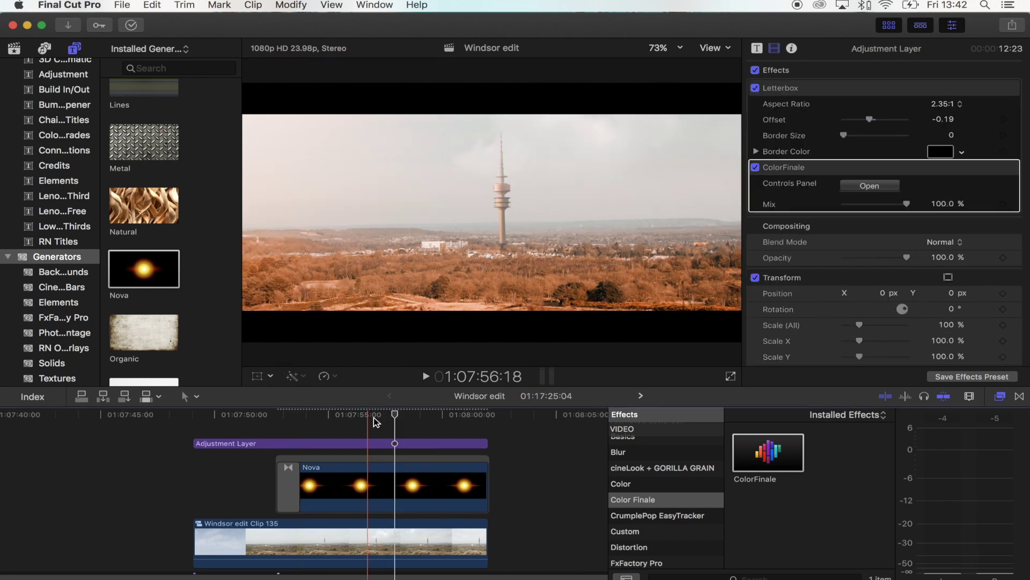
pyautogui.moveTo(373, 417)
pyautogui.mouseDown()
pyautogui.moveTo(327, 416)
pyautogui.moveTo(385, 415)
pyautogui.mouseUp()
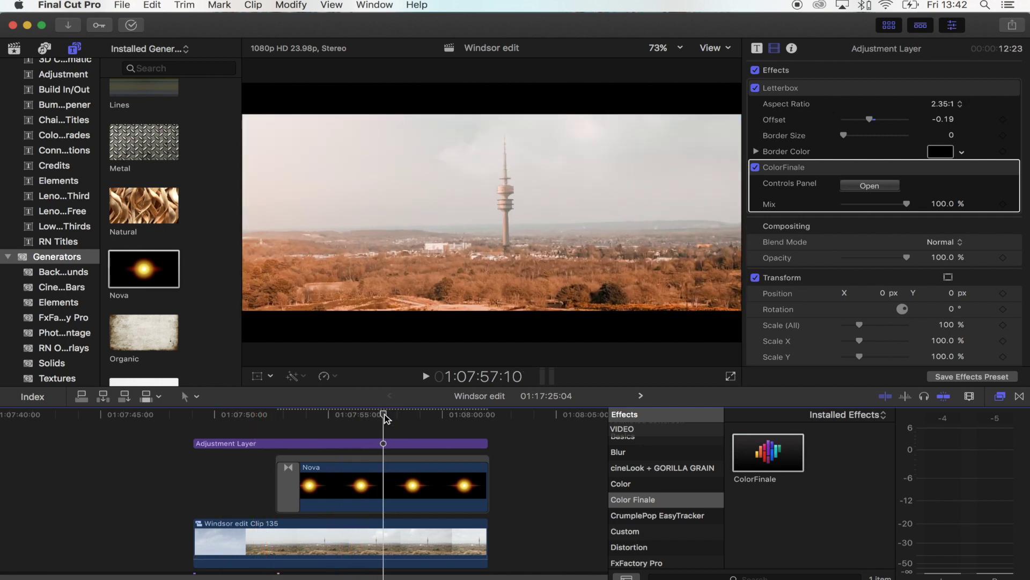